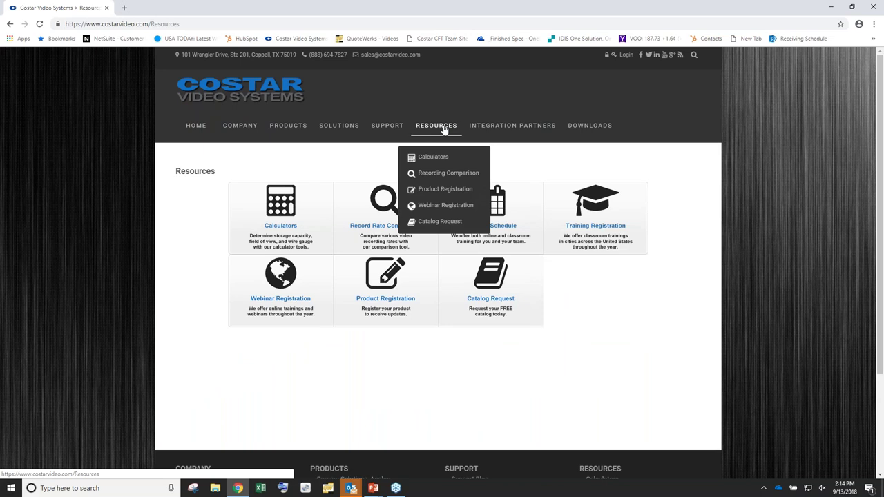
Open the Lens Calculator from the site's calculator resources and set the CCD size to 1/2.8"
click(431, 160)
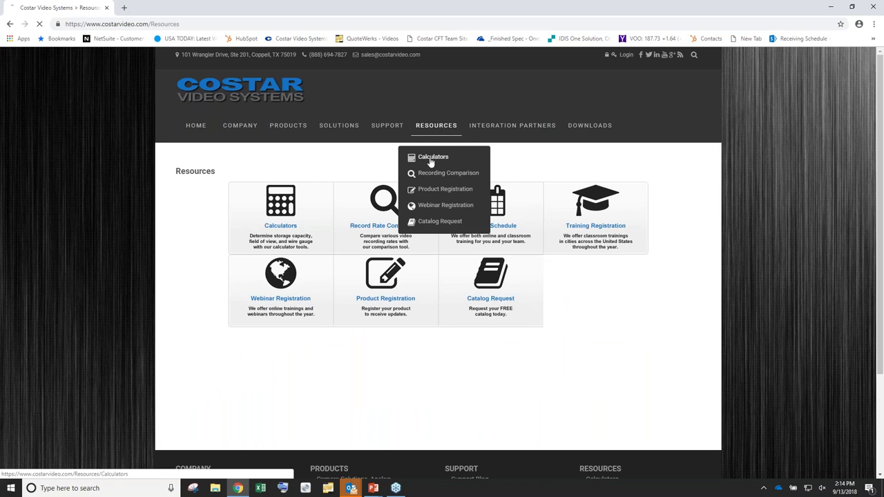
click(613, 208)
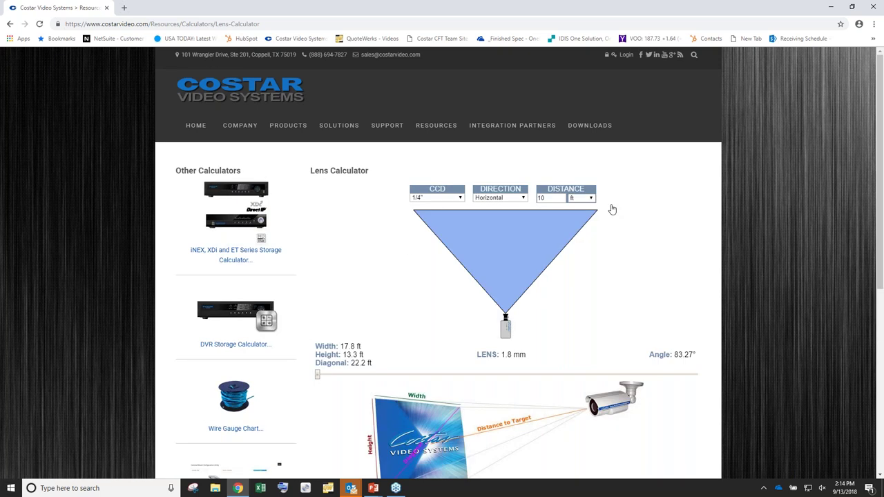
click(460, 198)
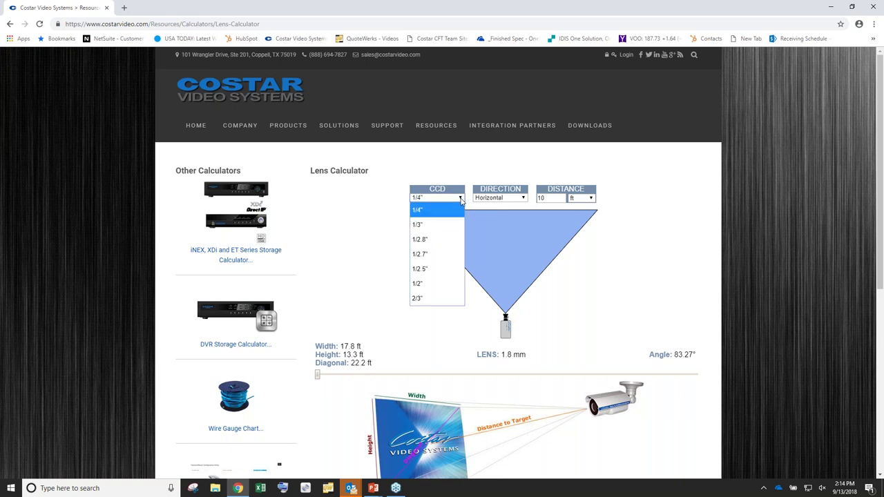
click(427, 241)
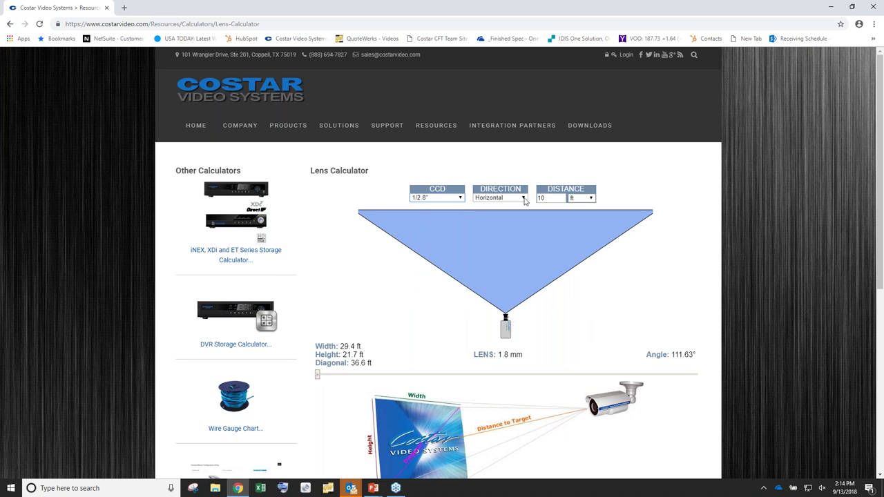
Set the target distance in the Lens Calculator to 35 ft
click(550, 199)
drag(549, 200, 534, 202)
text(35)
key(Tab)
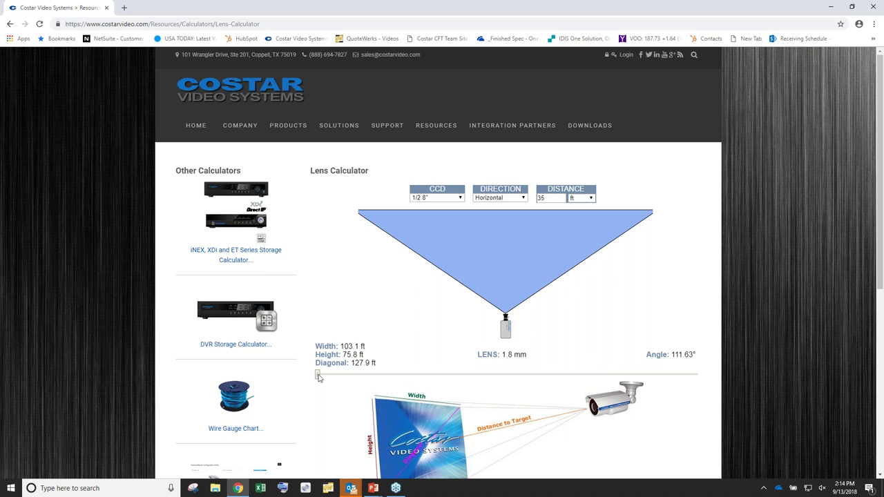
Adjust the lens focal length to 15.4 mm to narrow the field of view to a 12 ft width
drag(318, 378, 370, 384)
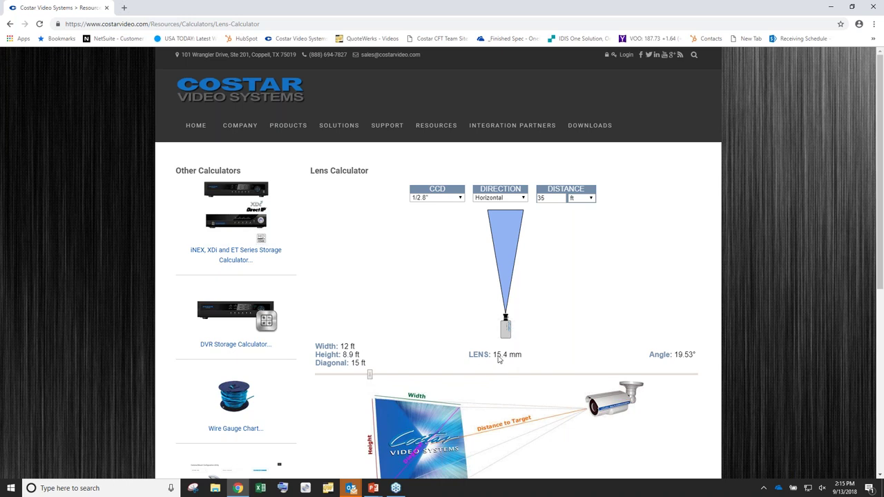
drag(370, 378, 358, 381)
click(370, 377)
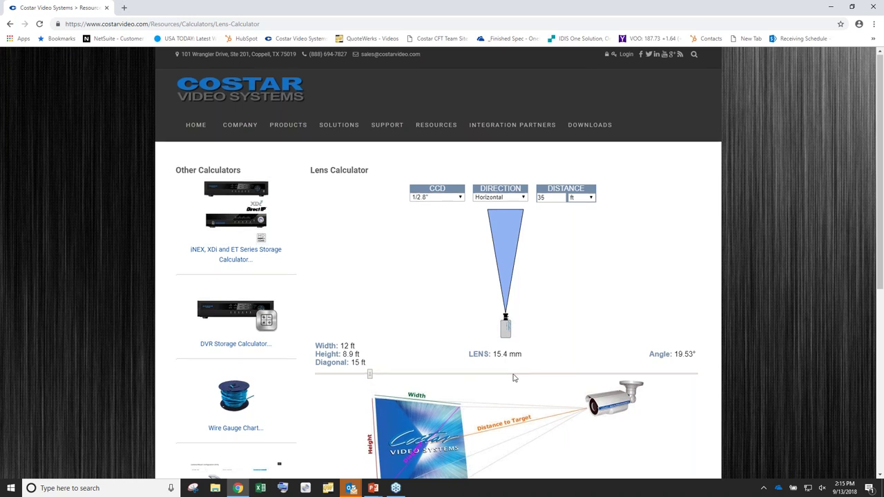
scroll(515, 376, down, 3)
scroll(364, 288, up, 1)
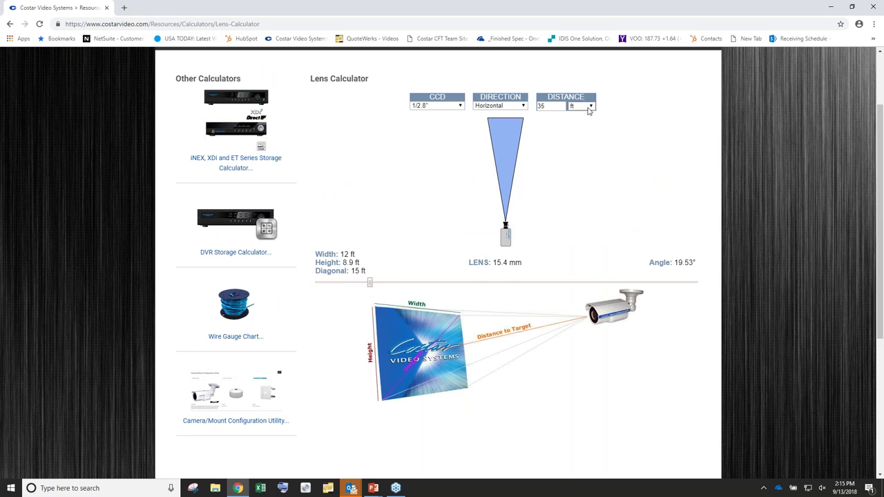
double_click(541, 106)
key(Tab)
scroll(365, 163, up, 2)
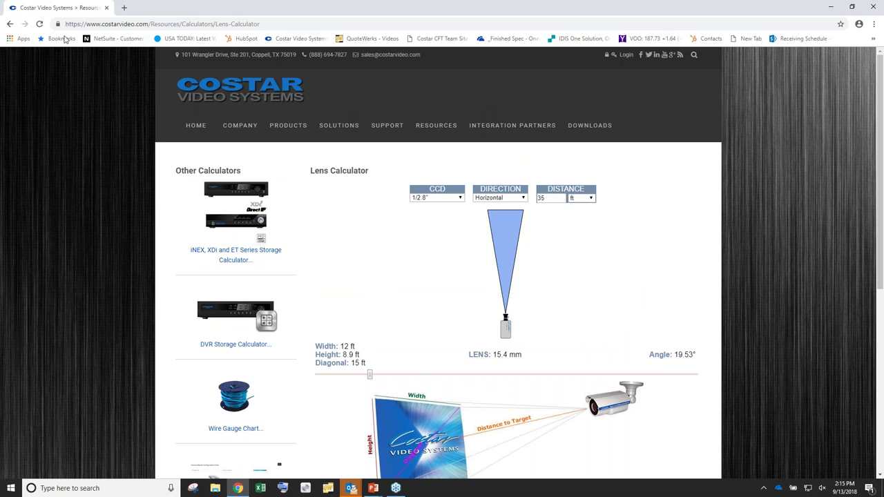
Reload the Lens Calculator and set the CCD size to 1/2.8" and the distance to 35 ft
click(40, 25)
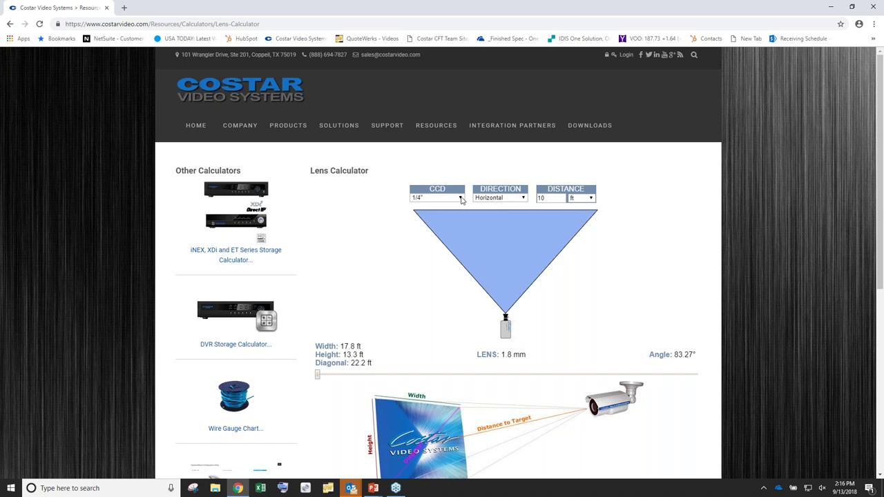
click(461, 199)
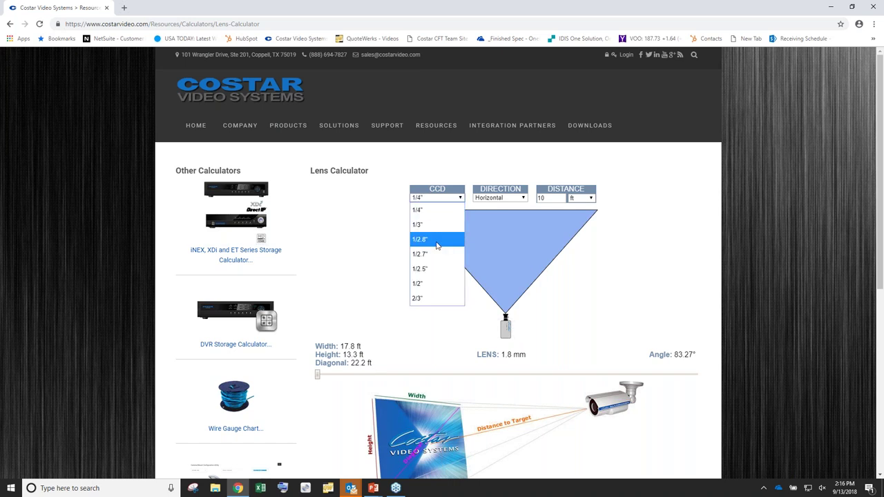
click(437, 239)
click(548, 199)
double_click(549, 198)
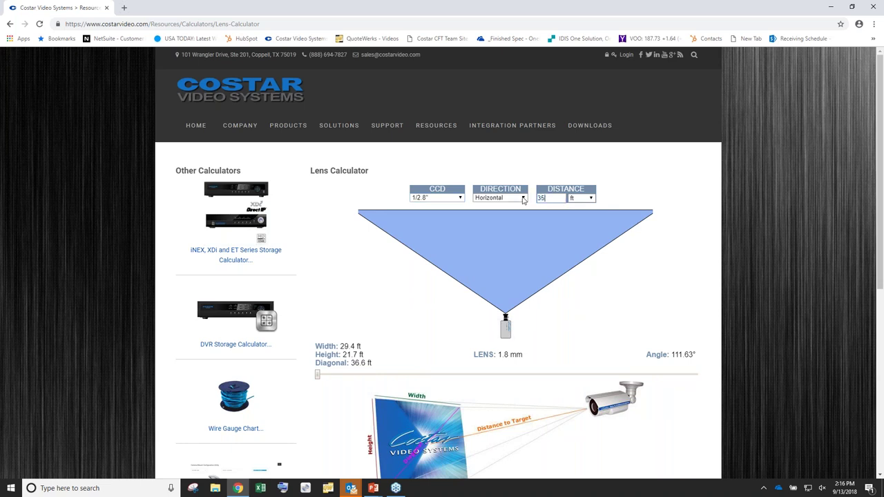
key(Tab)
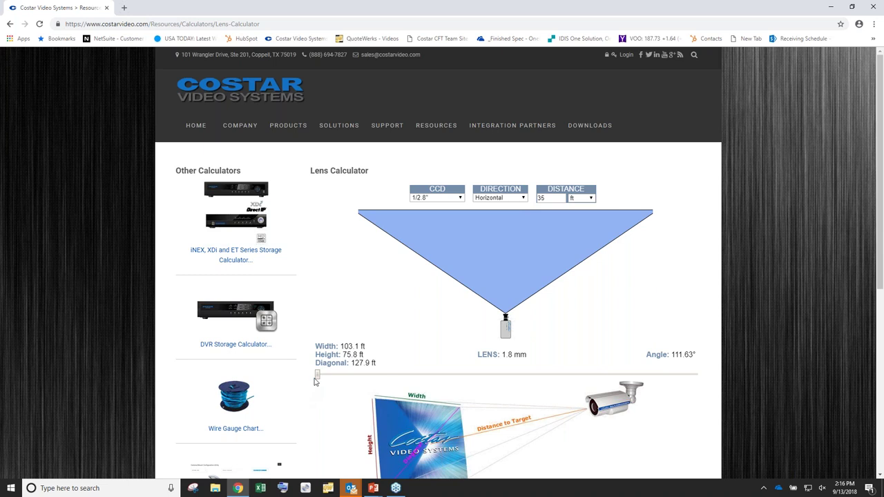
Adjust the lens focal length to 11.9 mm in the Lens Calculator
drag(318, 380, 357, 386)
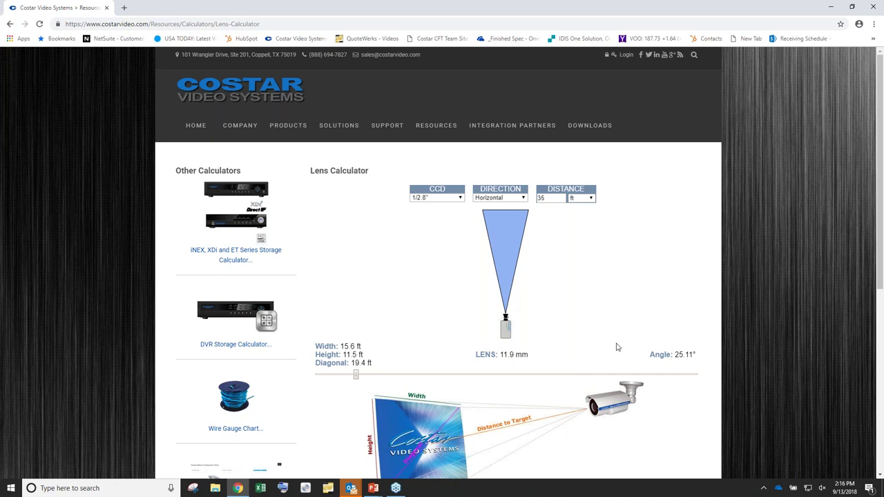
scroll(630, 347, down, 1)
scroll(628, 347, down, 2)
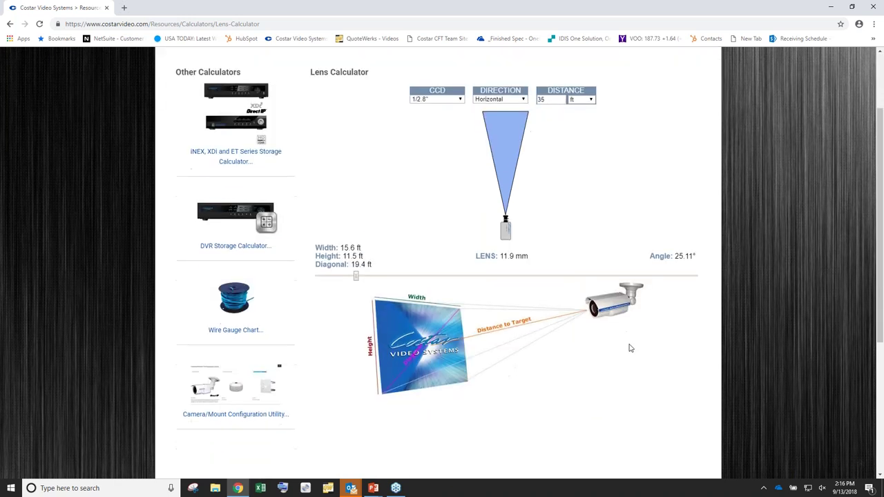
scroll(628, 347, up, 3)
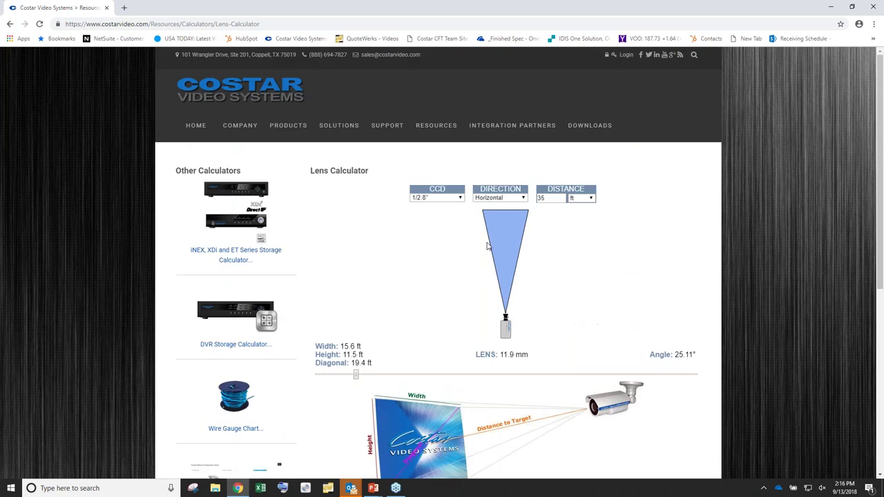
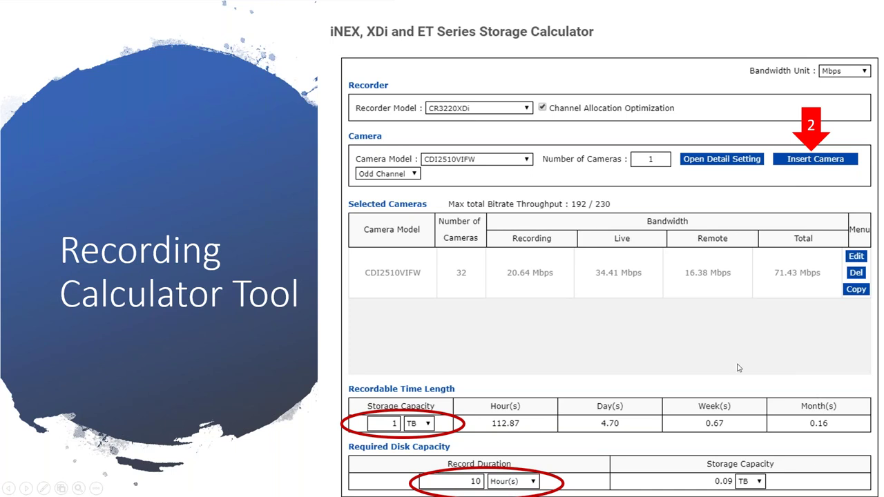
Switch from the slide show to the Chrome browser, open the iNEX, XDi and ET Series Storage Calculator, and maximize the window
click(738, 368)
scroll(738, 368, up, 1)
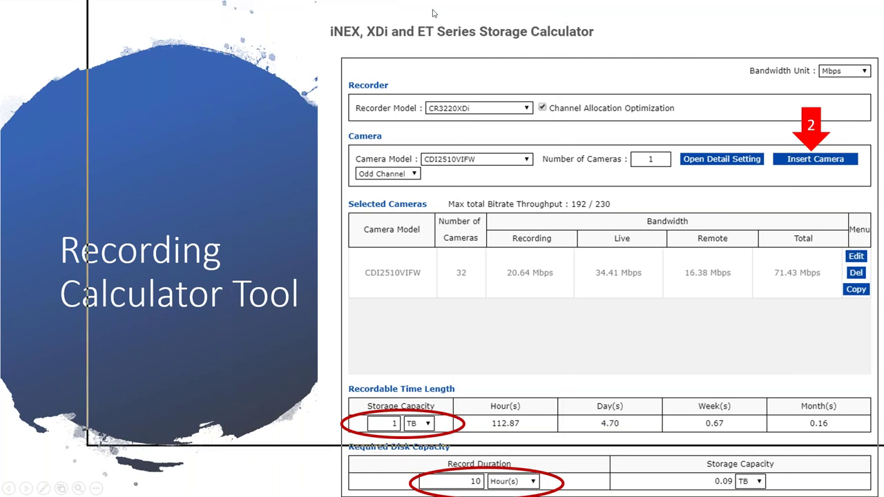
key(alt+Tab)
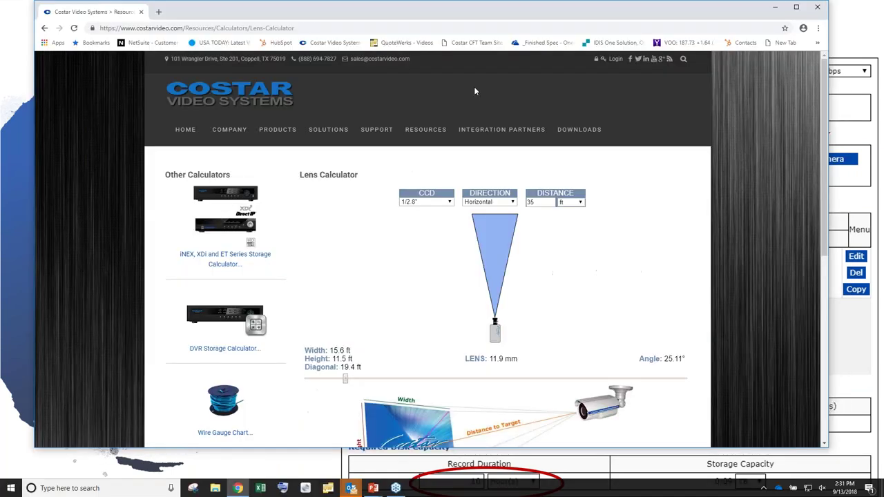
click(843, 298)
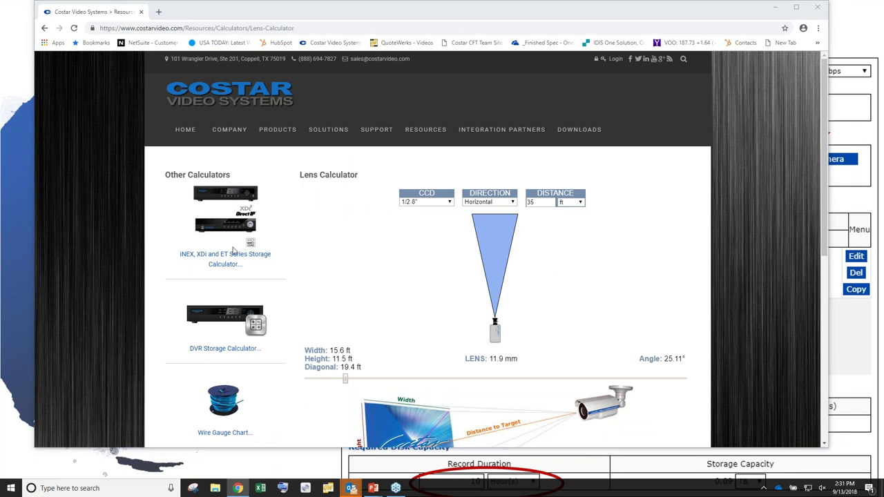
click(228, 218)
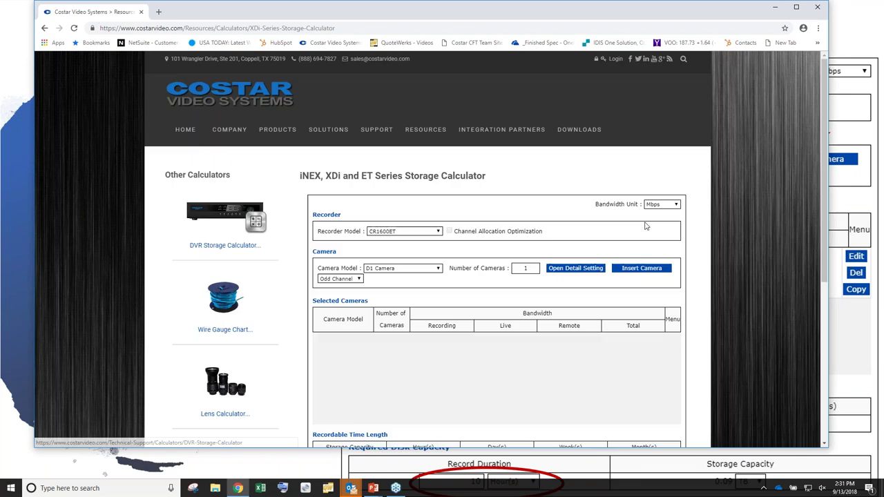
scroll(702, 243, down, 2)
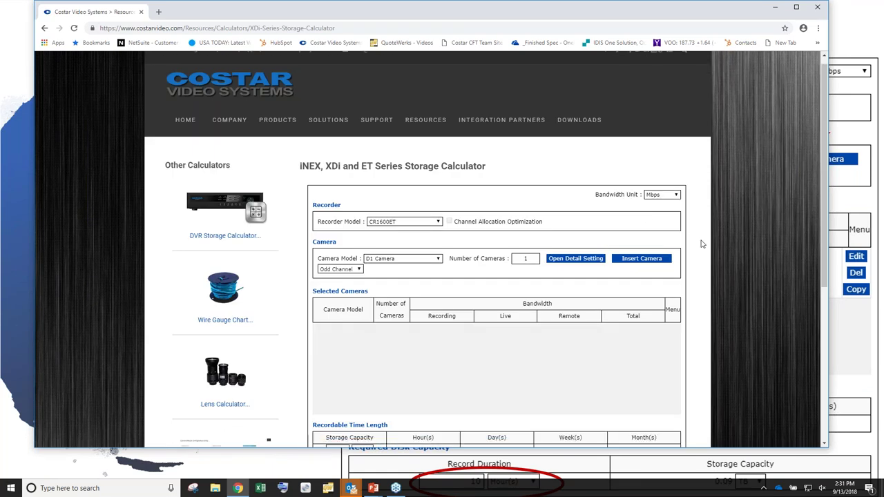
click(796, 8)
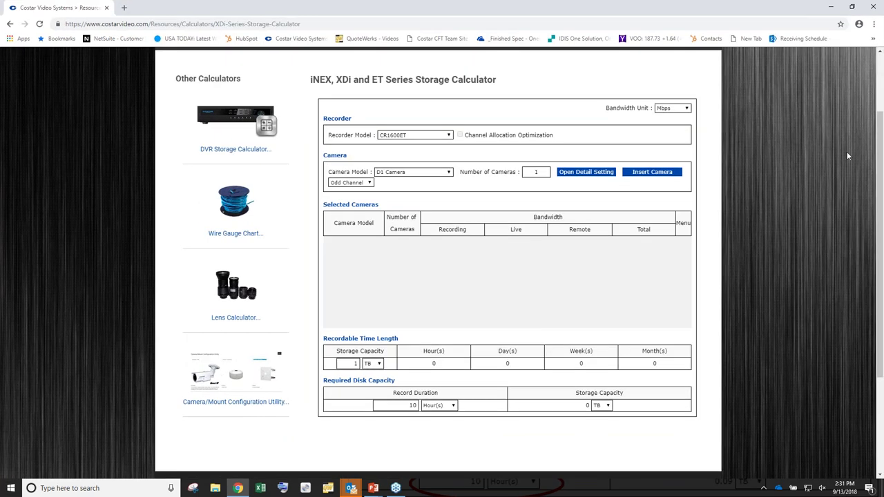
Choose the CR3220XDi recorder model with Channel Allocation Optimization enabled
click(450, 136)
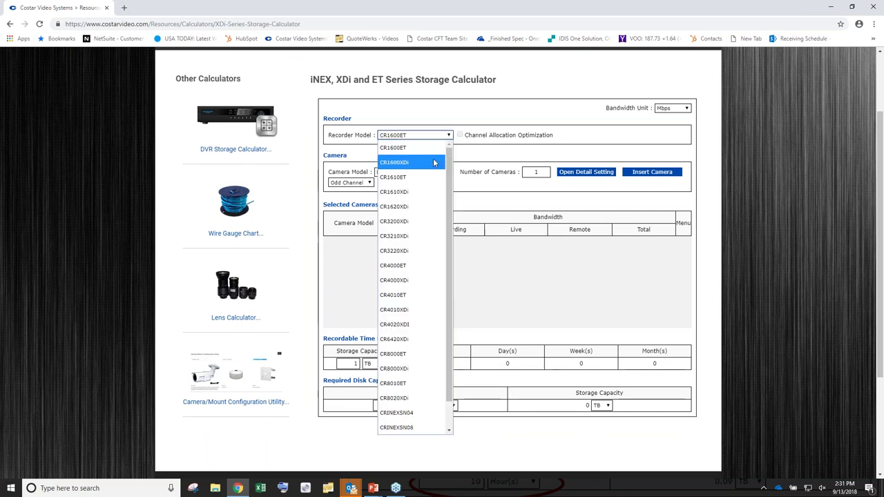
click(409, 252)
click(461, 135)
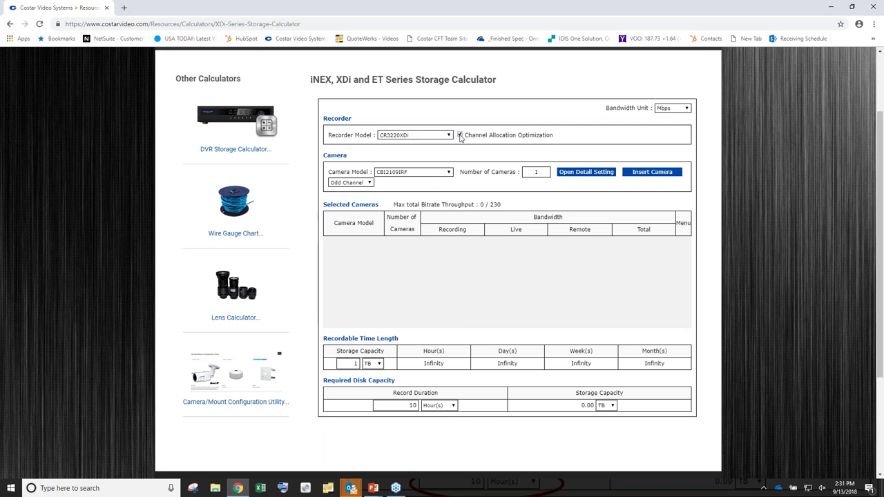
Choose CDI2510VIFW as the camera model for the storage calculation
click(448, 172)
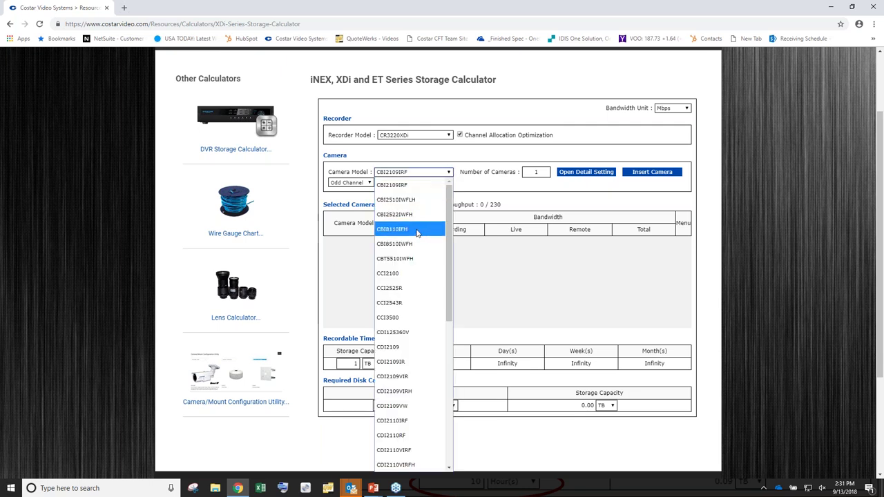
scroll(417, 326, down, 2)
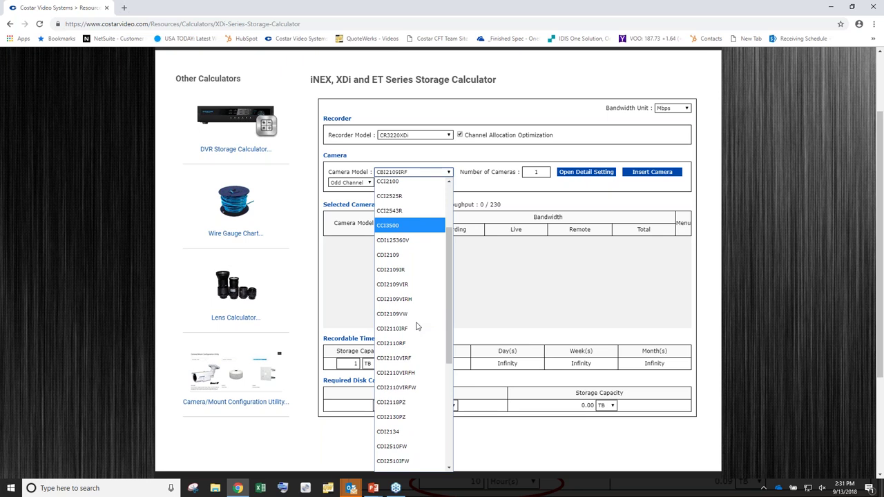
scroll(416, 326, down, 2)
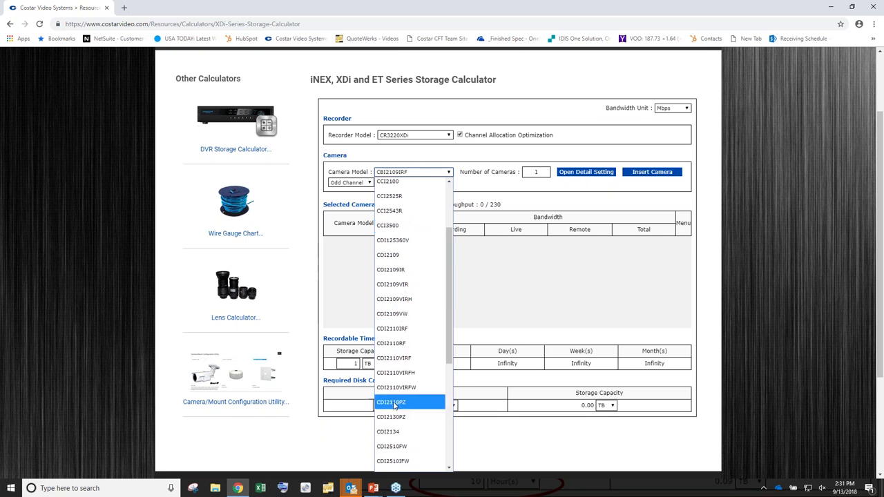
scroll(385, 407, up, 2)
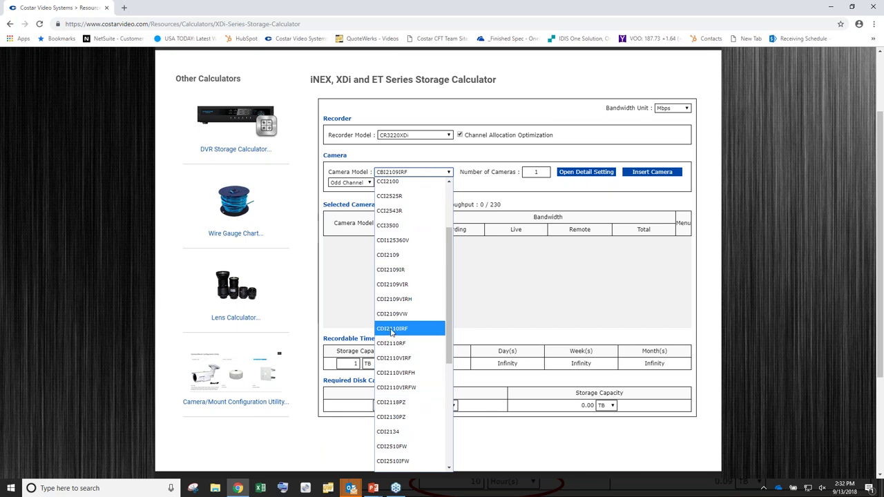
scroll(391, 330, down, 3)
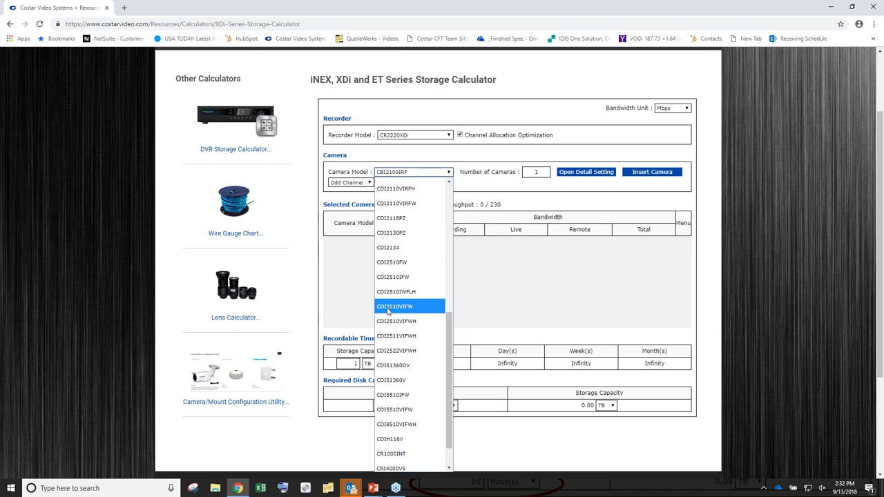
click(396, 311)
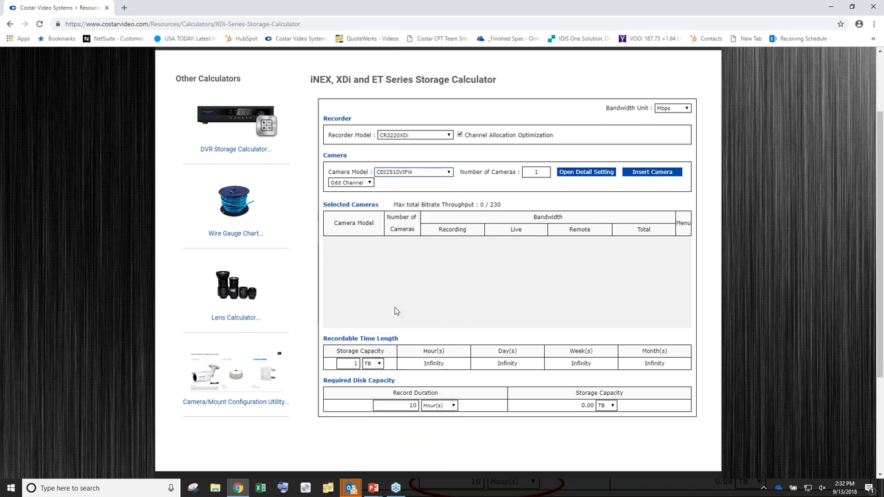
Set the number of cameras to 32
double_click(536, 172)
key(BackSpace)
text(1)
key(BackSpace)
text(32)
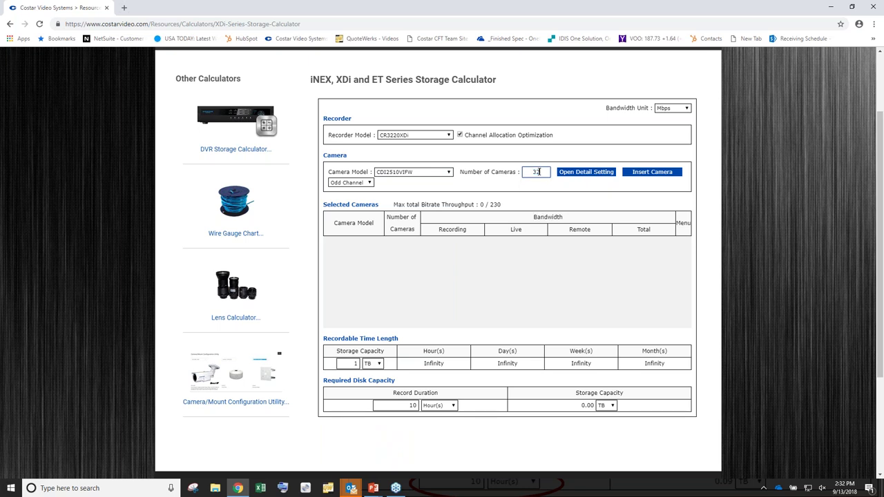
Open the camera's detail settings and set the Time Lapse recording frame rate to 2
click(583, 174)
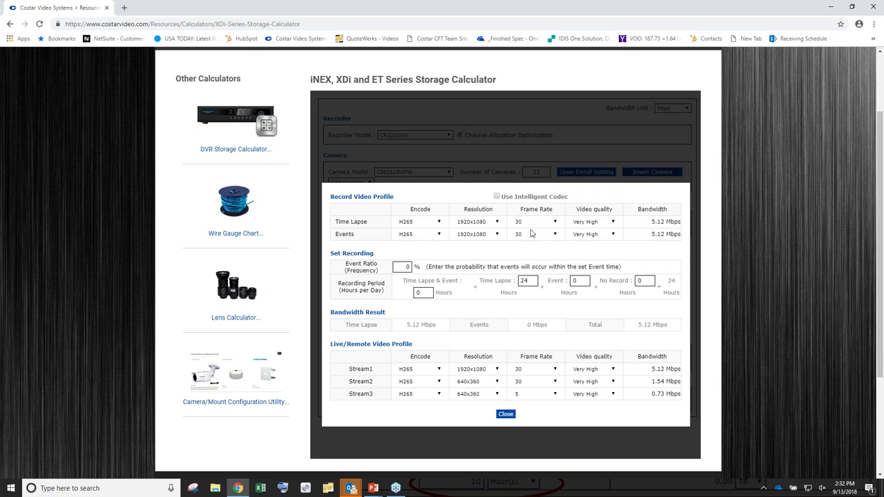
click(556, 222)
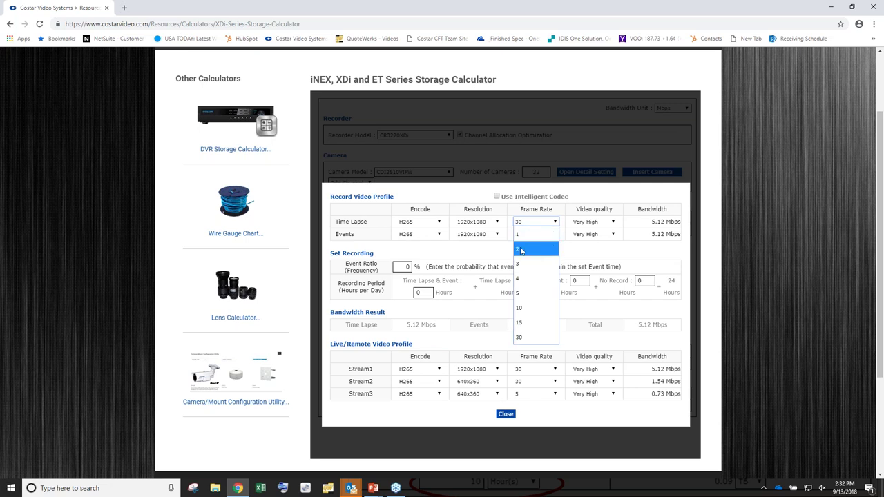
click(522, 251)
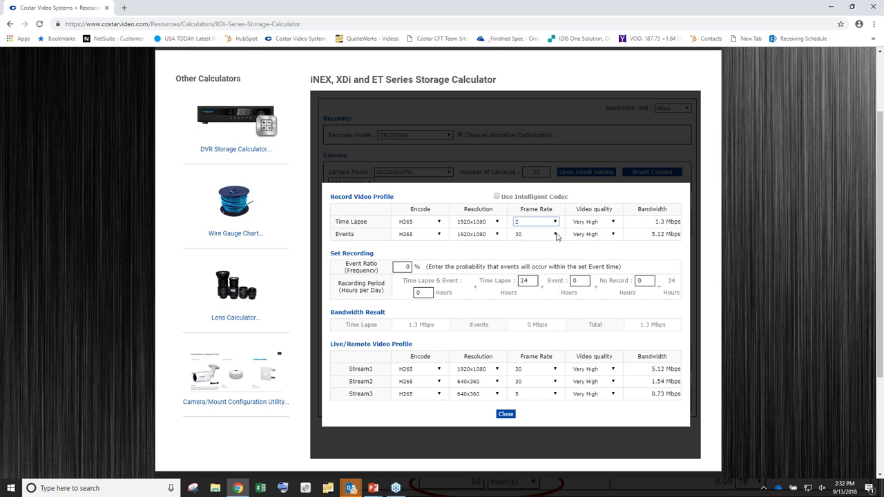
Set the Events recording frame rate to 5 and the video quality of both Time Lapse and Events to Standard
click(556, 235)
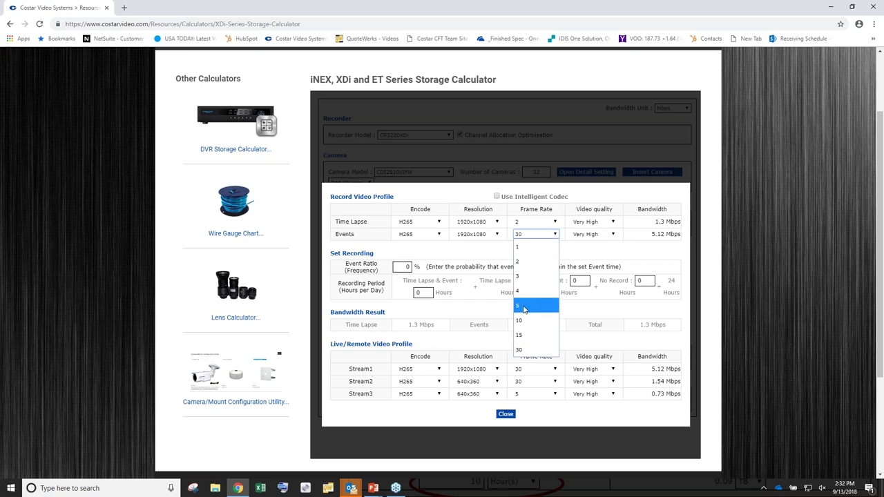
click(524, 309)
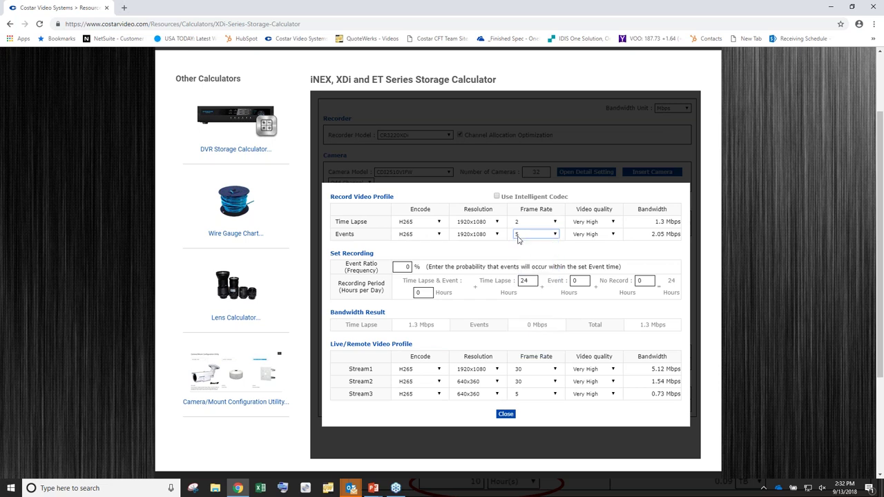
click(613, 222)
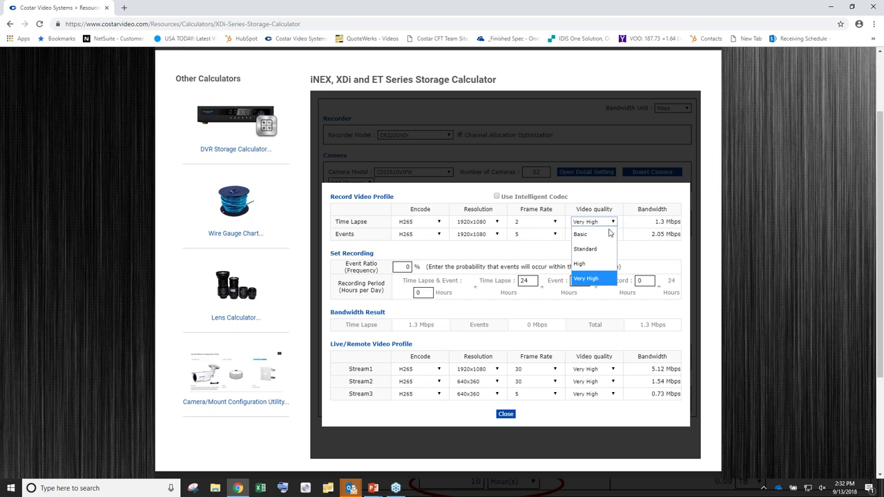
click(592, 249)
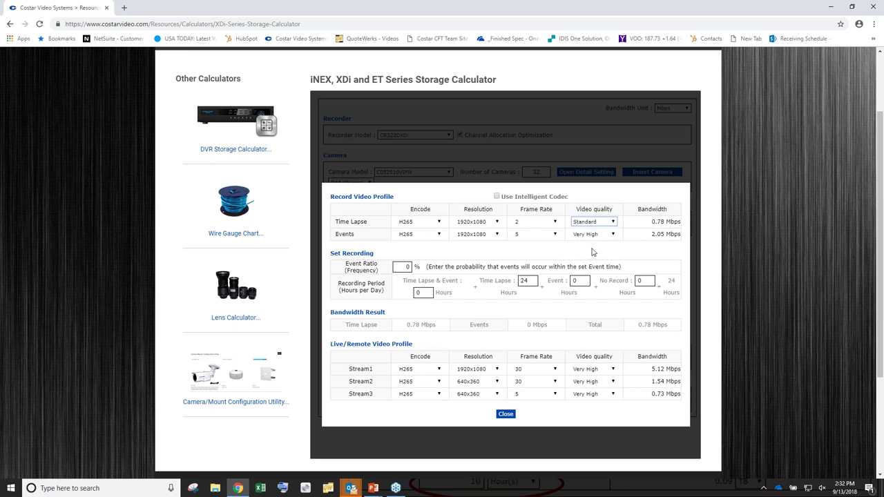
click(613, 235)
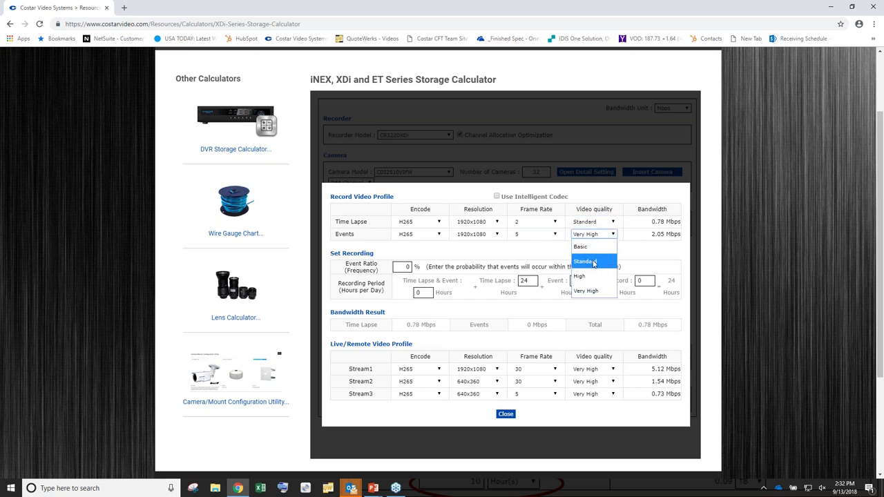
click(593, 263)
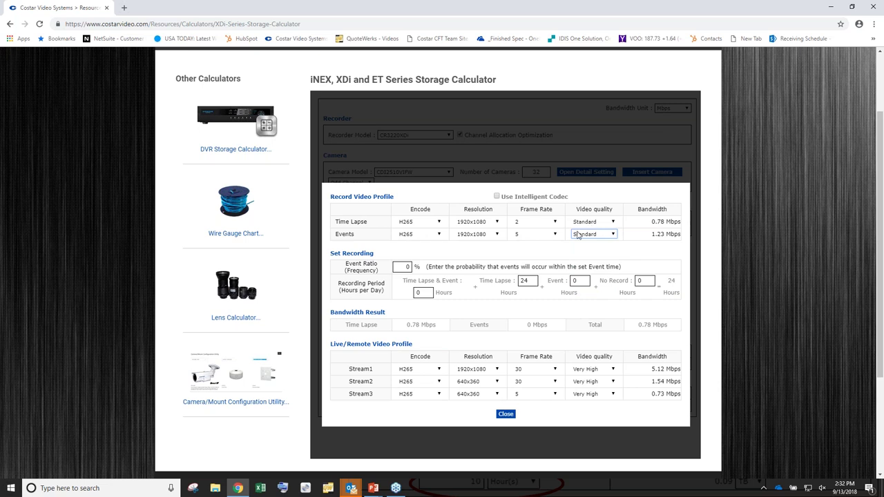
Set the event ratio to 50% and the recording period to 12 Time Lapse hours and 12 Event hours
click(406, 268)
click(526, 281)
drag(533, 282, 519, 282)
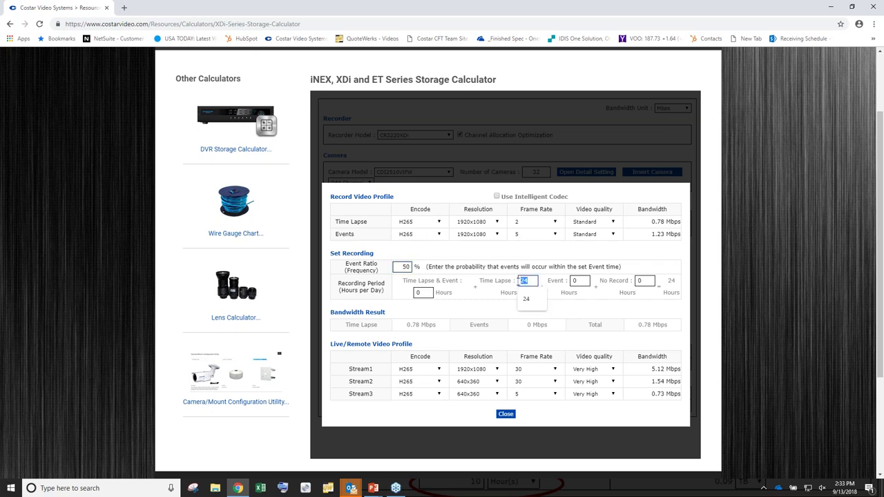
text(12)
click(580, 281)
double_click(580, 281)
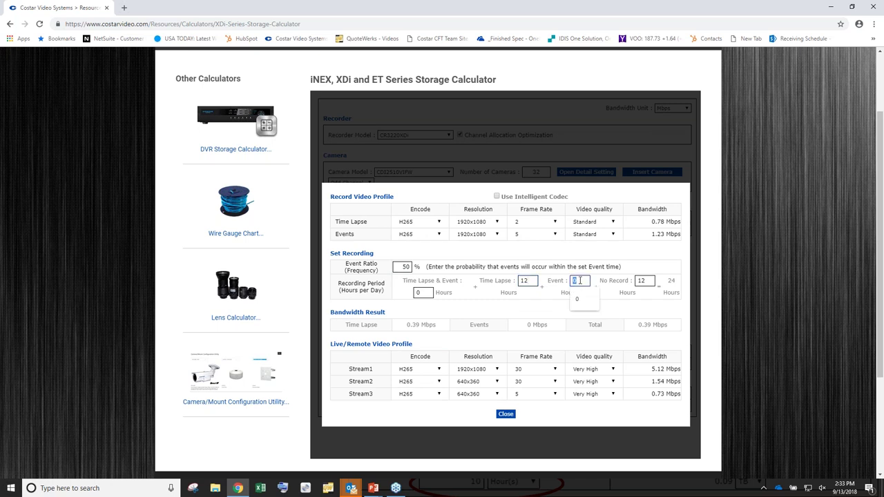
text(12)
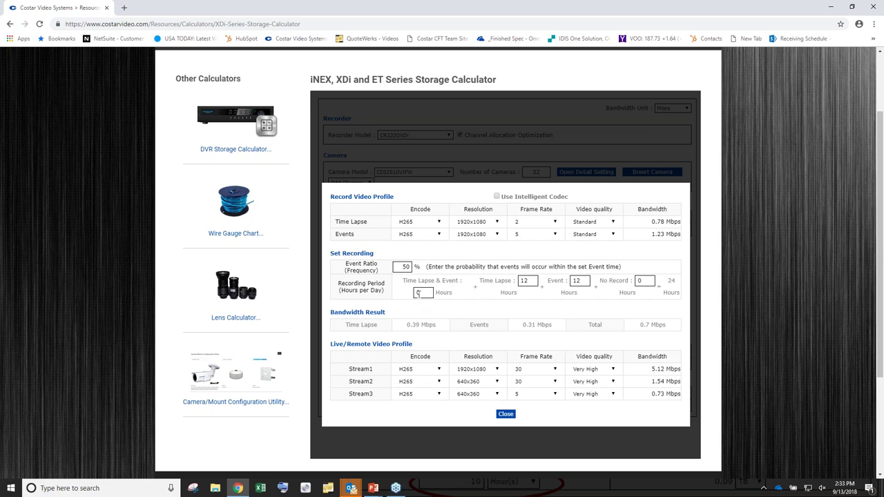
Try 24 Time Lapse & Event hours, re-enter 12 hours each for Time Lapse and Event, and close the detail settings
double_click(418, 293)
text(24)
key(Tab)
double_click(525, 280)
text(12)
key(Tab)
text(12)
key(Tab)
click(506, 413)
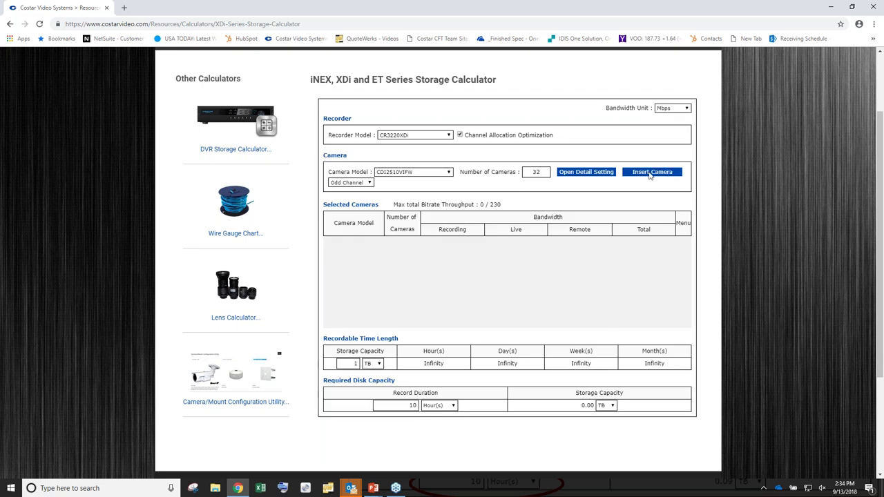
Add the configured cameras to the selected cameras and set the storage capacity for the recordable time to 12 TB
click(649, 175)
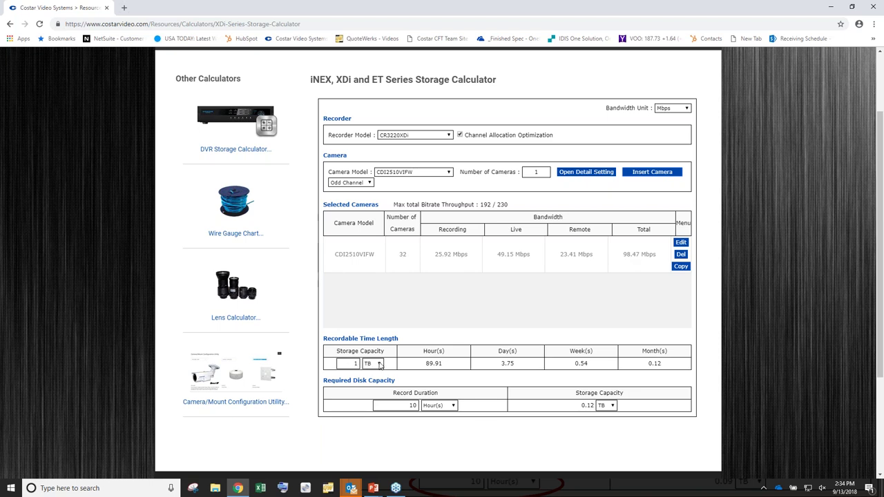
double_click(354, 364)
text(12)
click(391, 371)
Set the record duration for the required disk capacity to 60 days
double_click(411, 405)
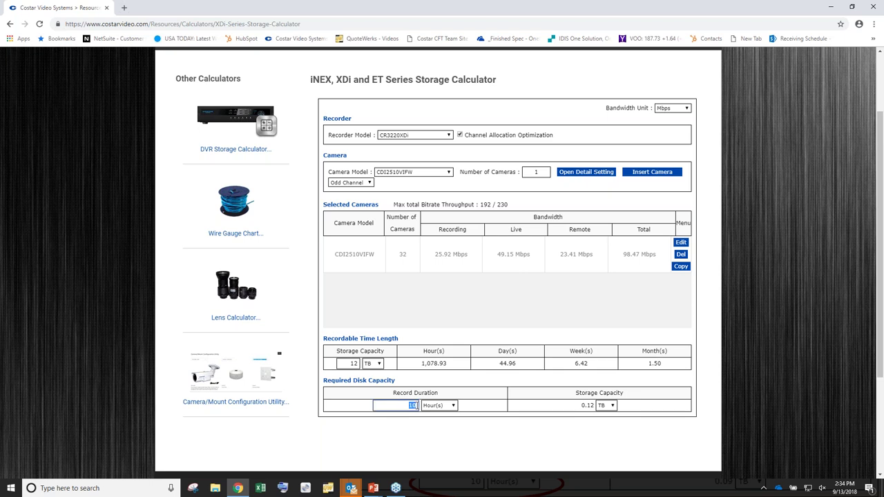
text(60)
click(454, 406)
click(454, 406)
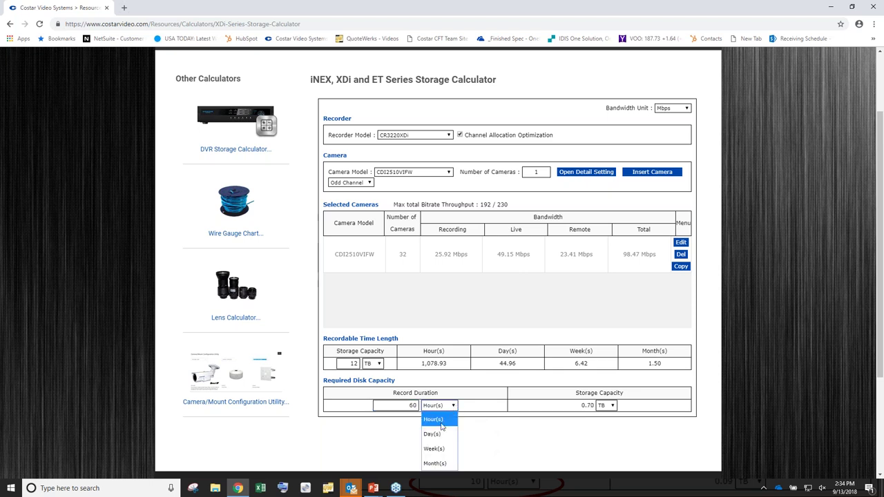
click(435, 432)
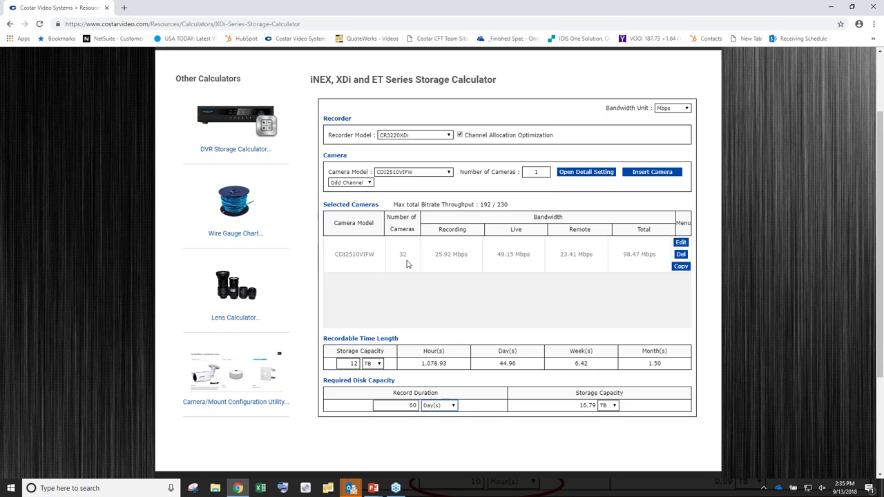
click(449, 174)
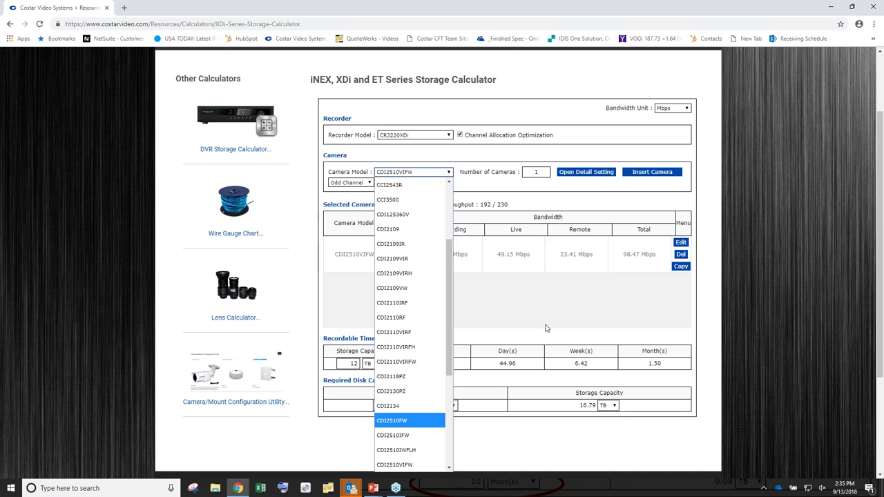
click(554, 296)
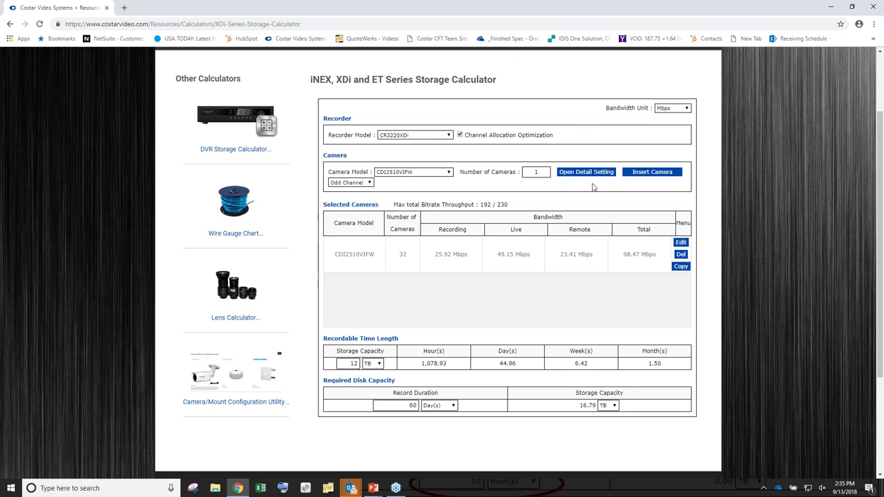
Leave the storage calculator and open the Camera/Mount Configuration Utility from the Calculators page under Resources
click(11, 26)
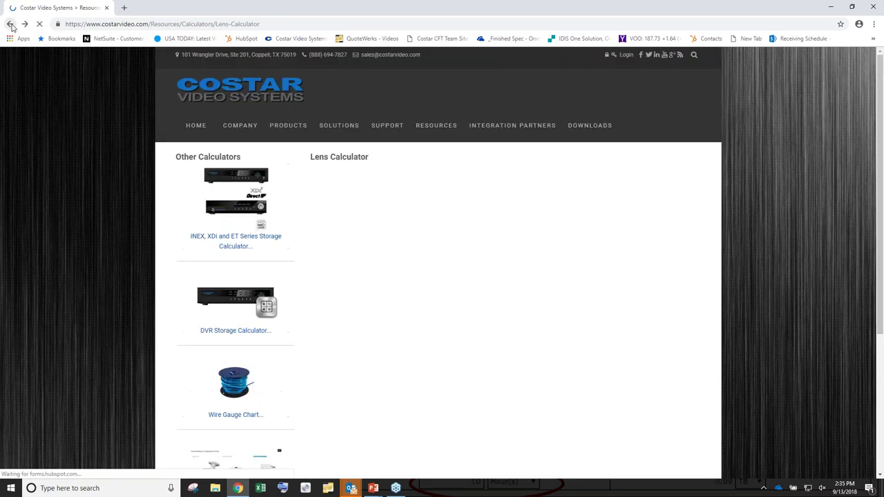
click(237, 207)
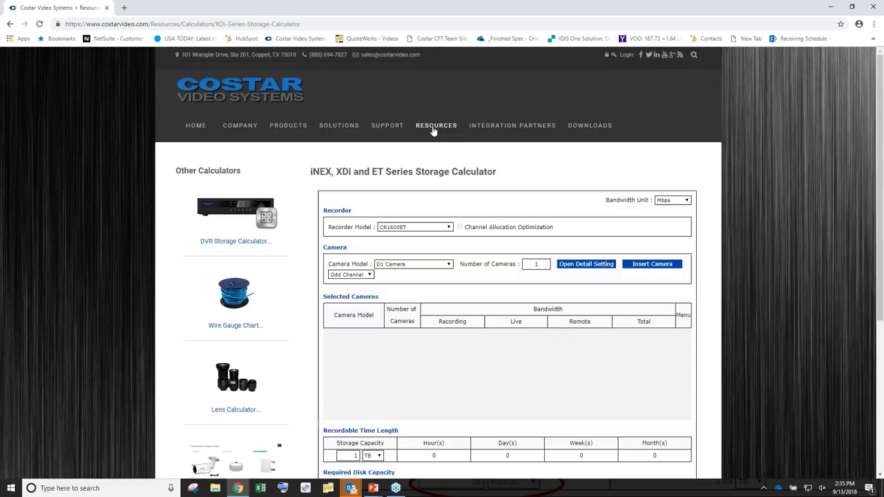
mouse_move(434, 128)
click(436, 156)
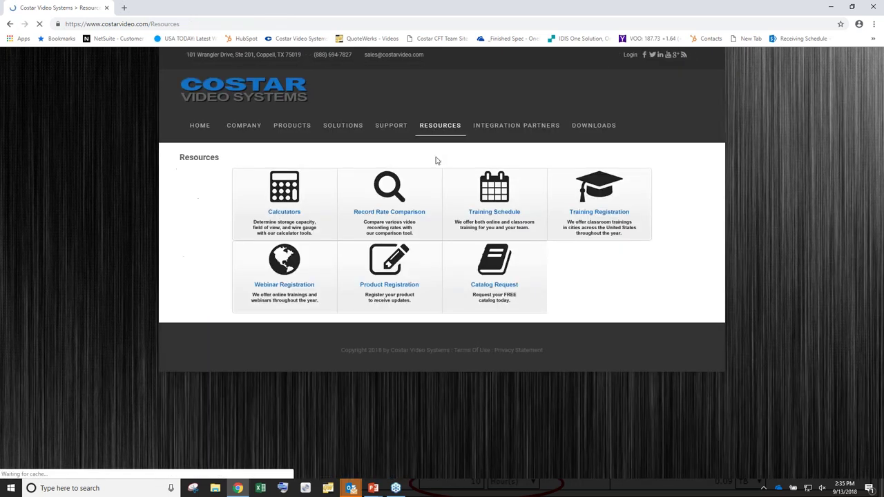
click(290, 223)
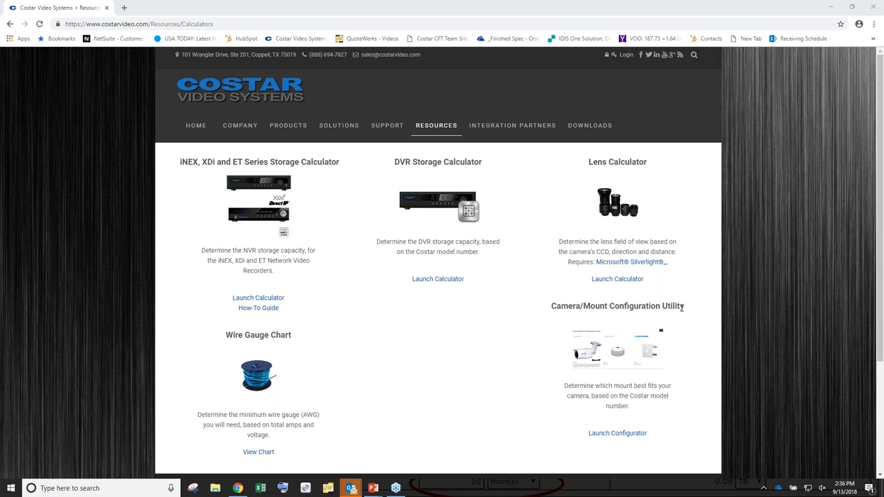
click(609, 316)
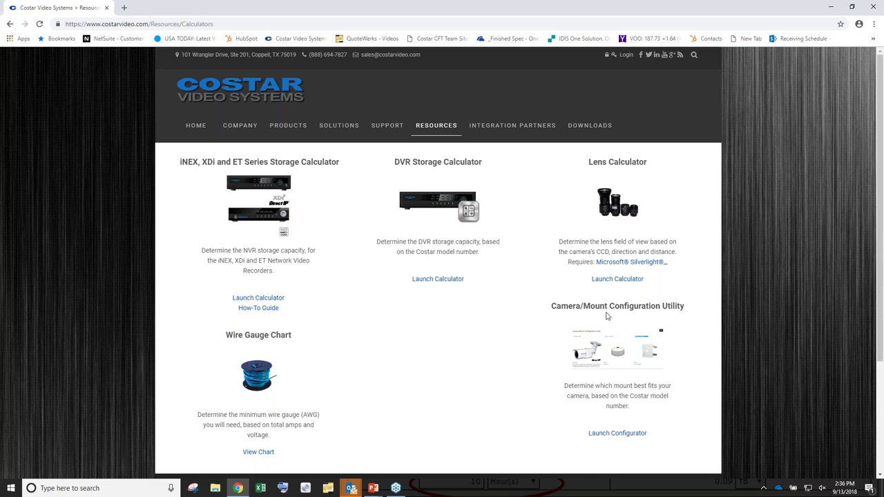
click(621, 360)
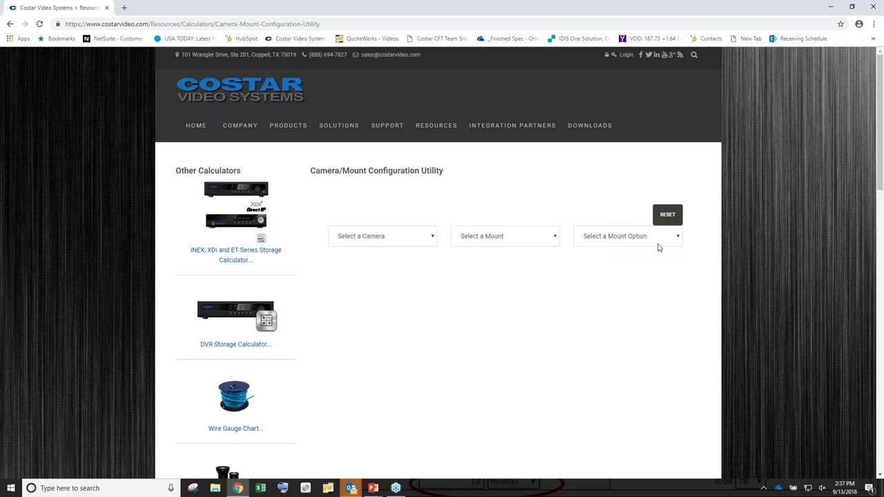
Choose the CDI2510VIFW dome as the camera in the mount configuration
click(433, 236)
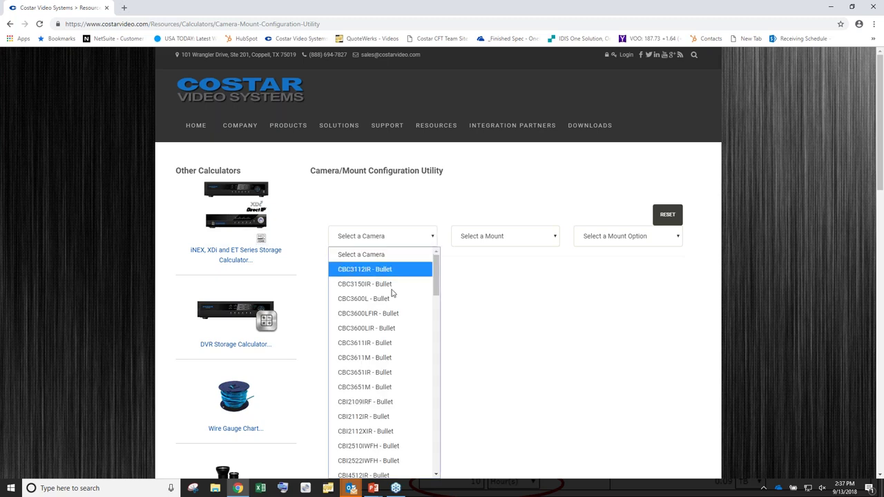
scroll(390, 300, down, 10)
scroll(390, 300, down, 4)
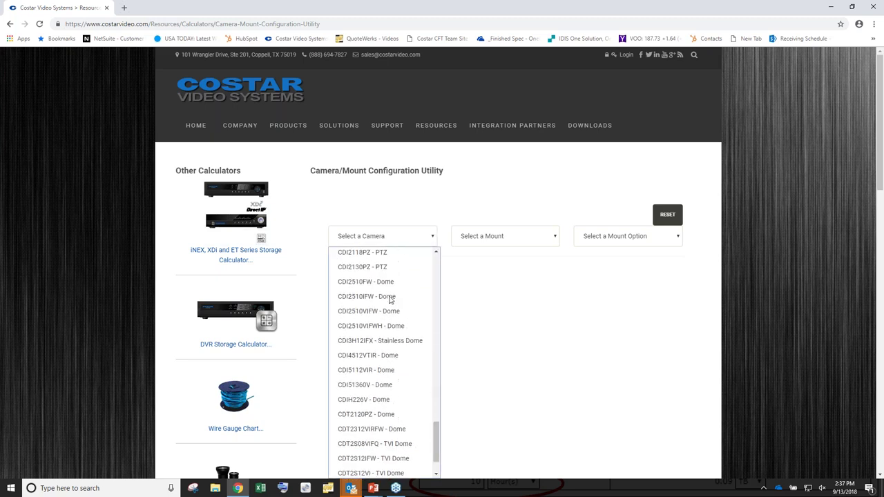
scroll(392, 321, up, 3)
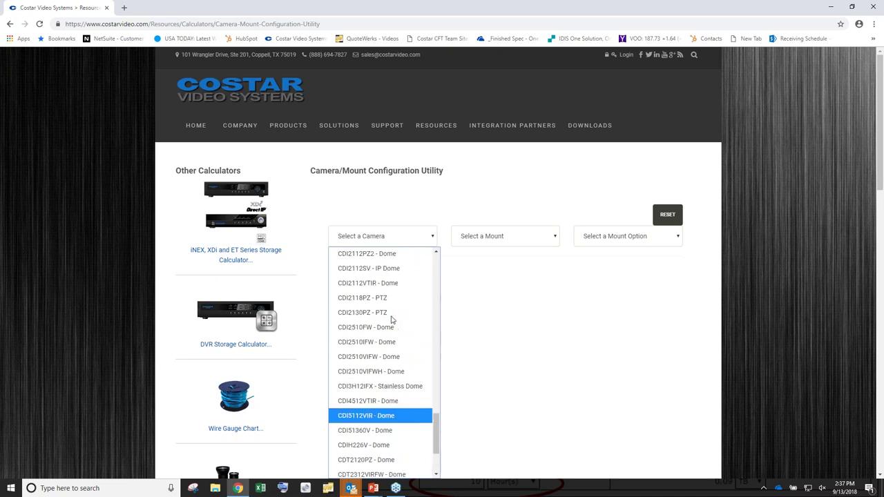
click(375, 359)
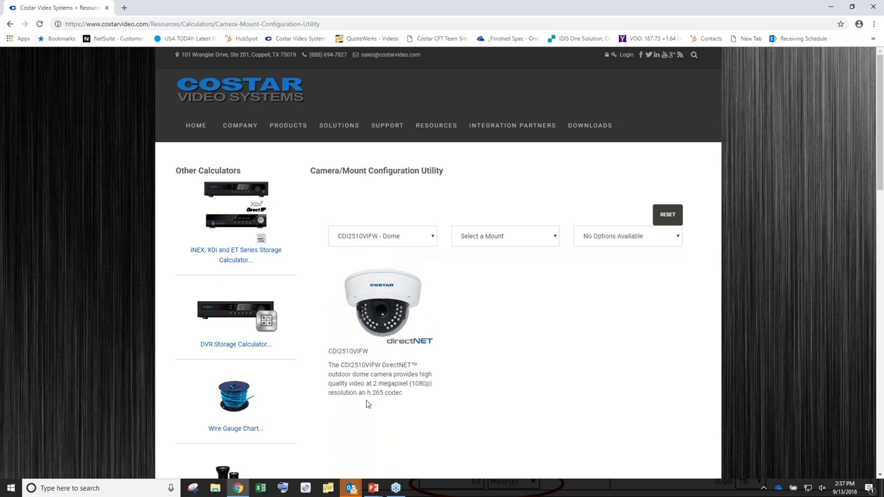
Choose the CDMWMD11 wall mount with the CHG2501 corner adapter as its mount option
click(555, 239)
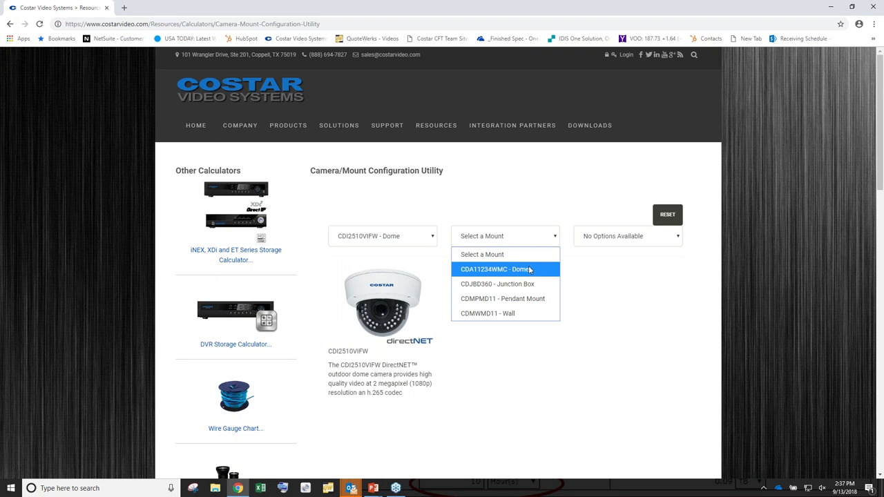
click(497, 313)
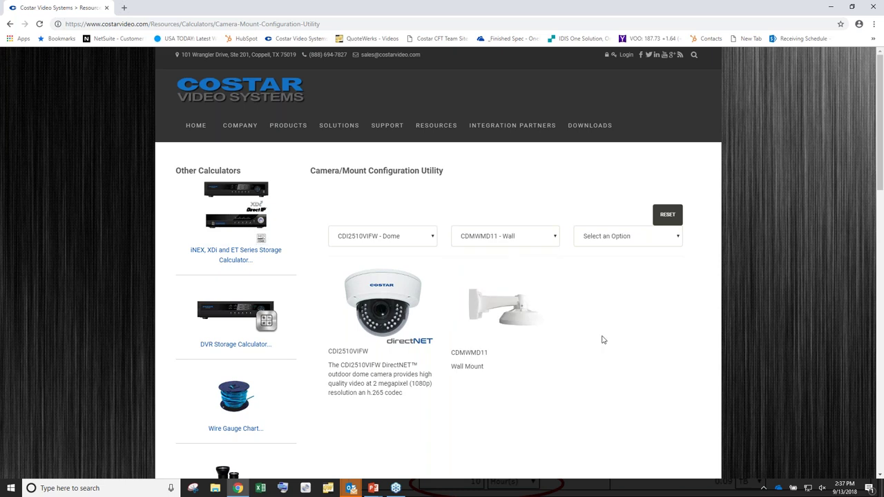
click(679, 238)
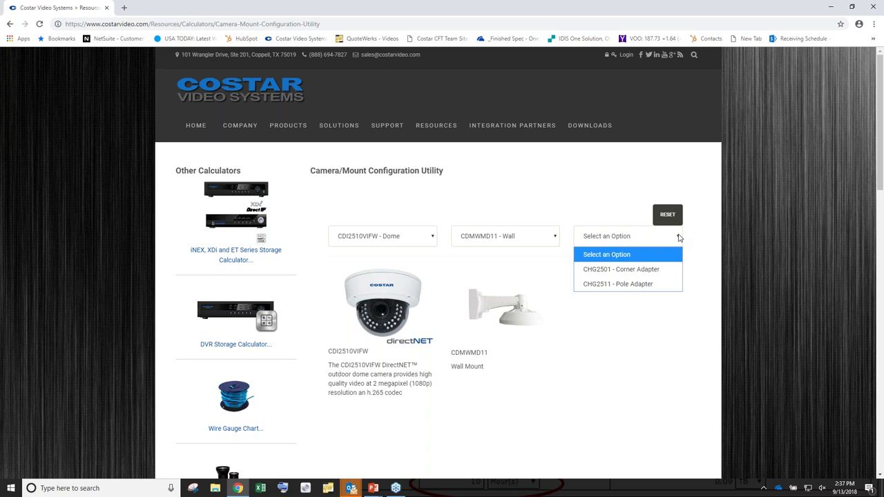
click(631, 273)
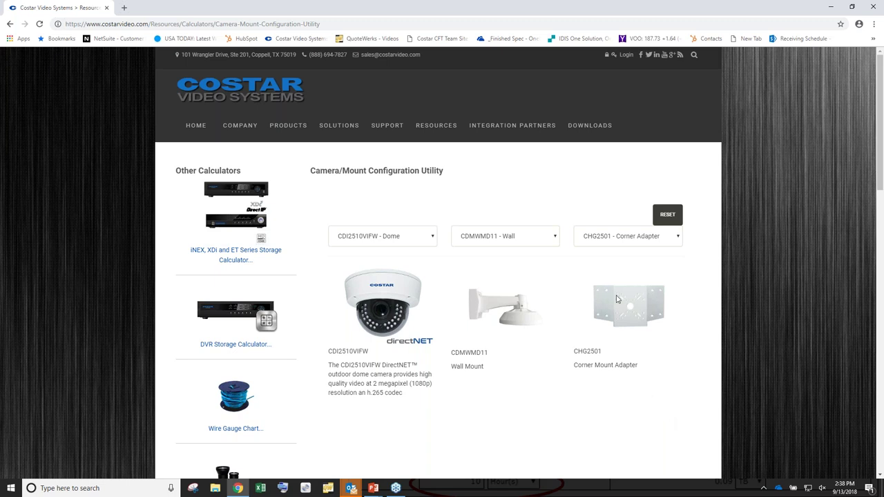
Start the mount configuration over with the CDMPMS10 mount and list the cameras compatible with it
click(40, 24)
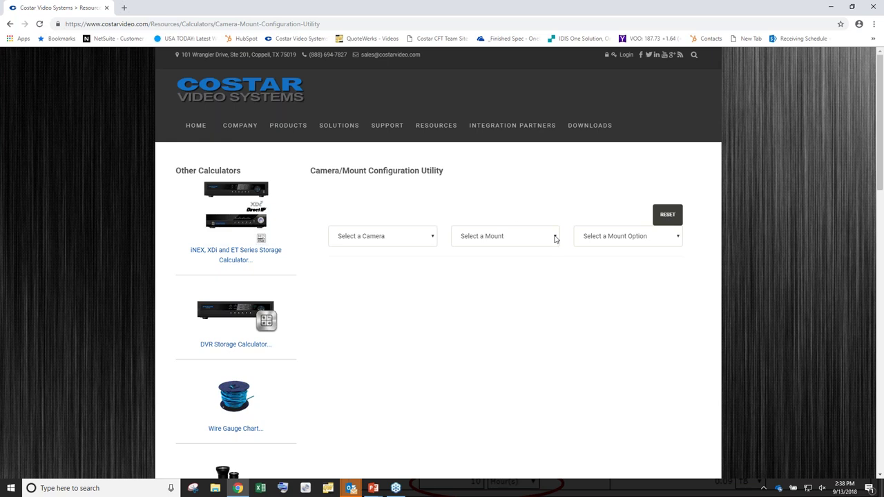
click(678, 239)
click(678, 239)
click(557, 239)
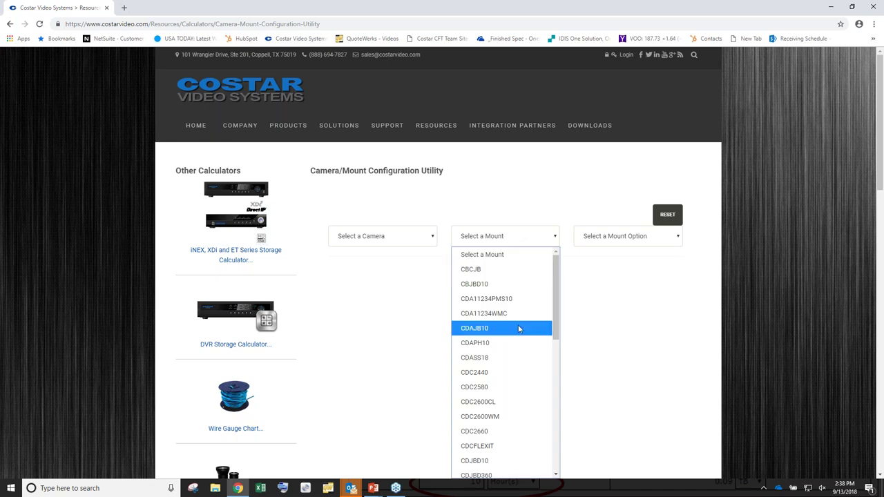
scroll(518, 326, down, 4)
scroll(519, 329, down, 2)
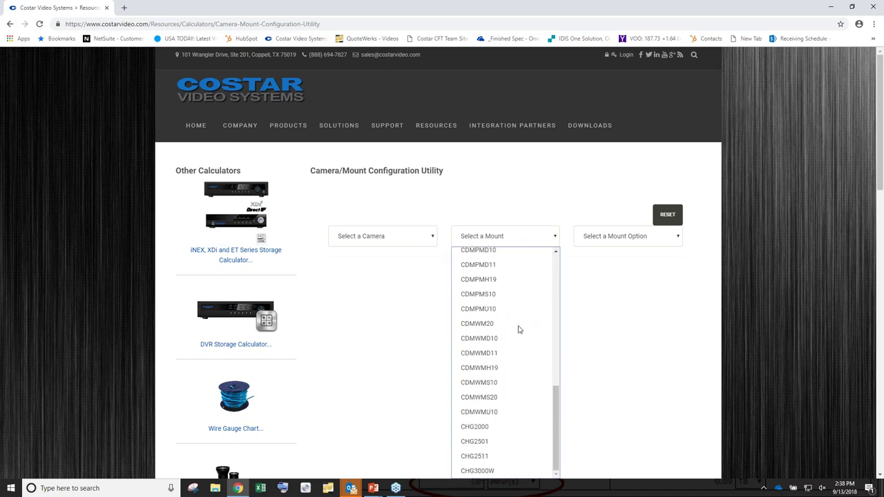
click(489, 296)
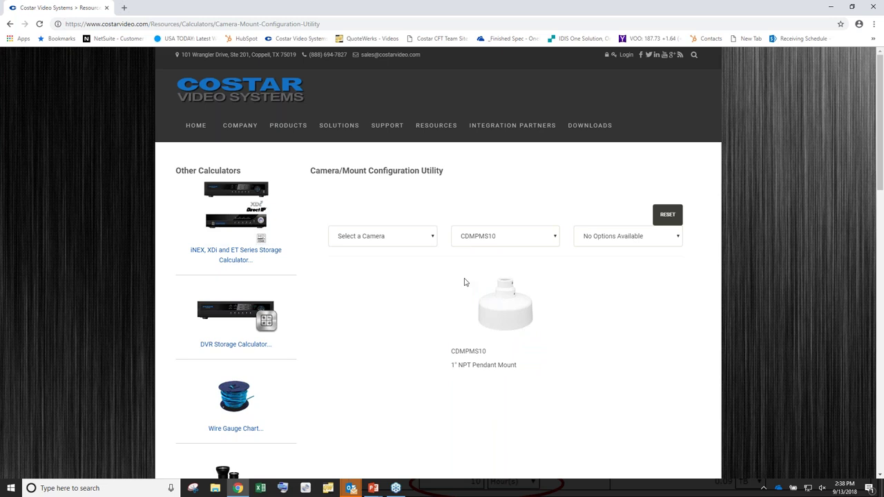
click(433, 238)
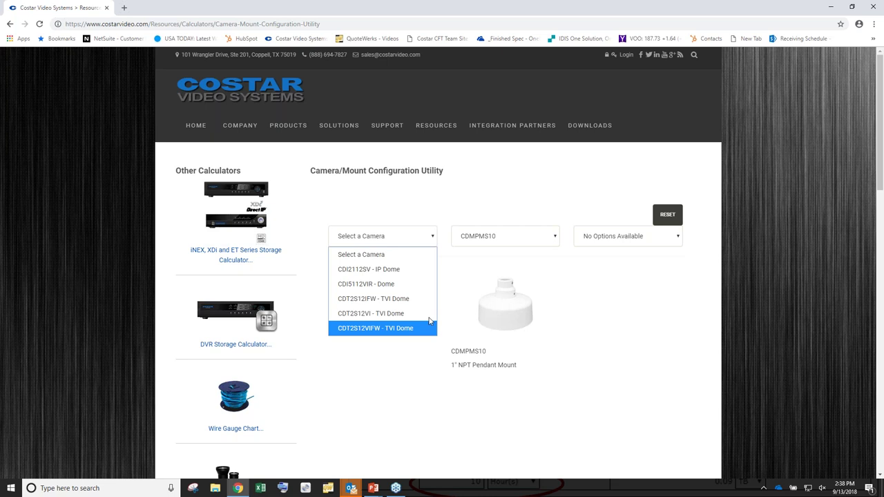
Choose the CDT2S12VI TVI dome as the camera for the CDMPMS10 pendant mount
click(383, 314)
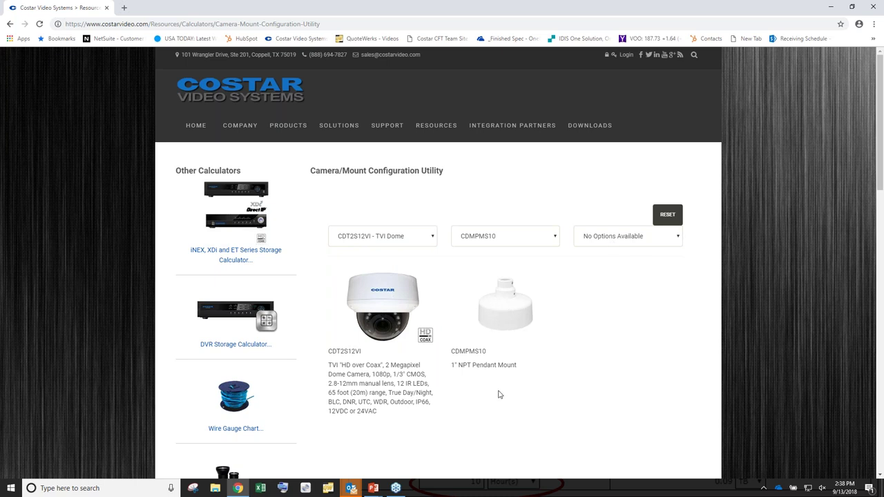
Switch the mount to the CDC2600WM wall mount and choose the CDC2450MTO PTZ as its camera
click(556, 238)
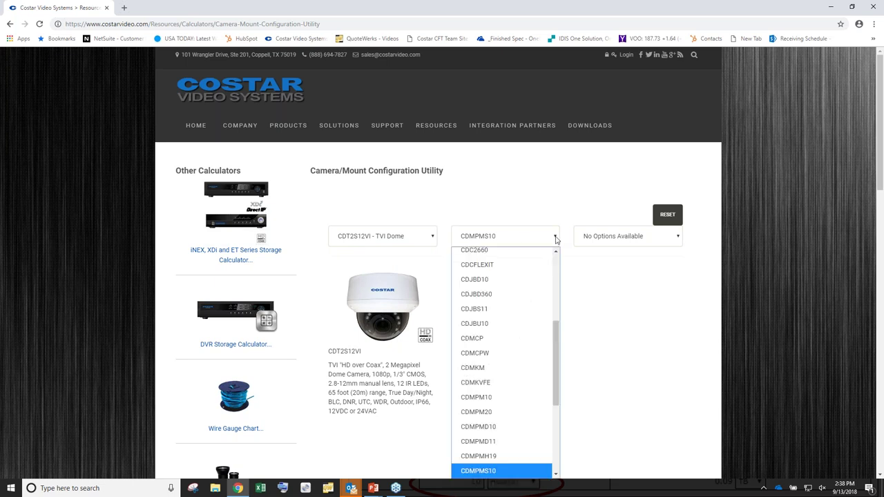
drag(553, 348, 534, 419)
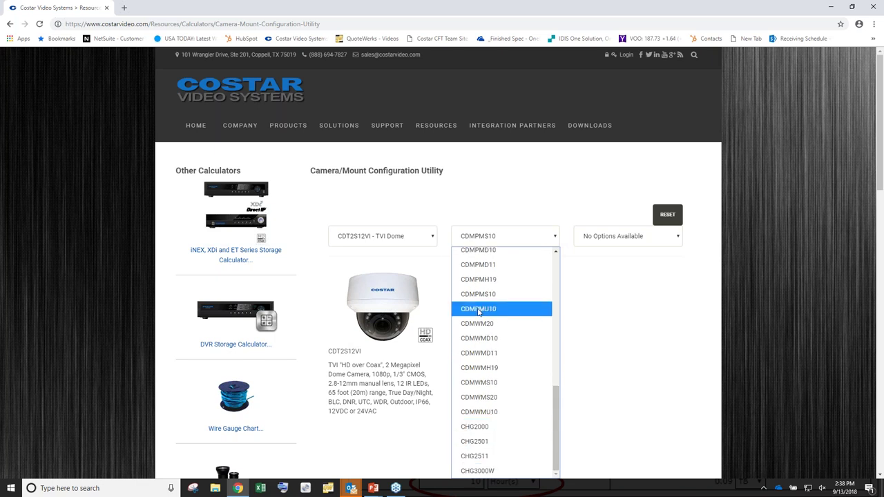
scroll(500, 297, up, 5)
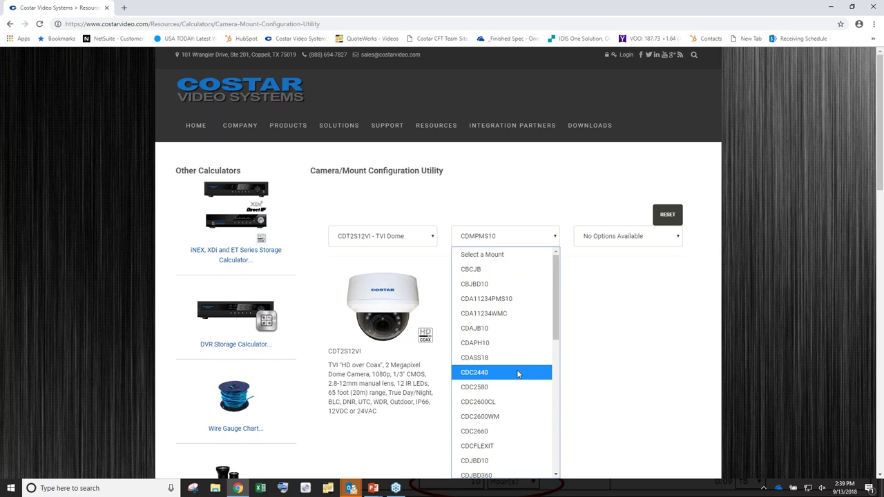
scroll(518, 374, down, 2)
click(488, 326)
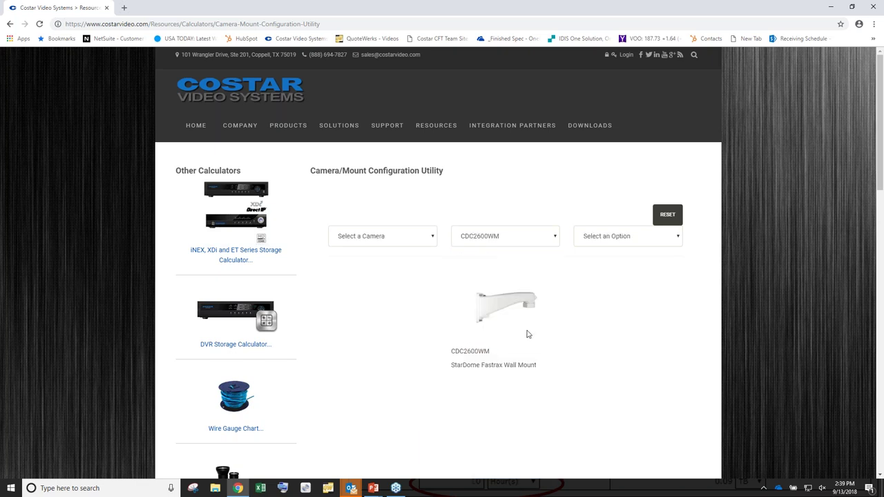
click(432, 238)
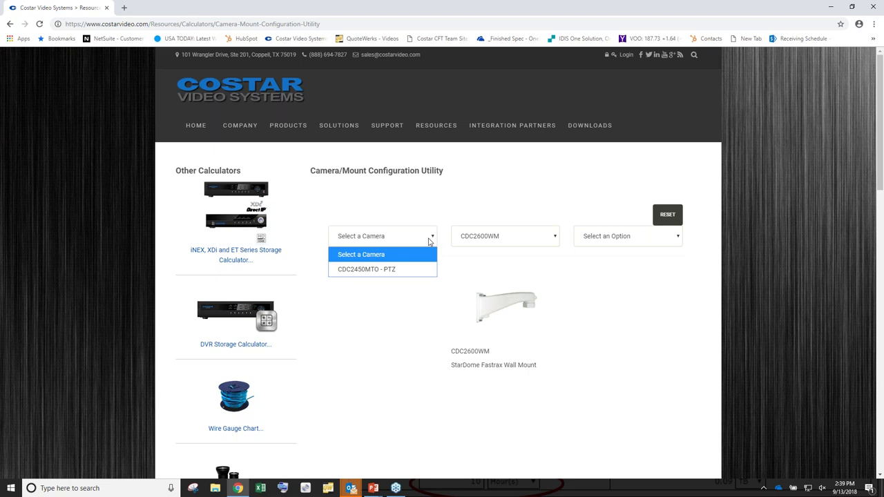
click(393, 270)
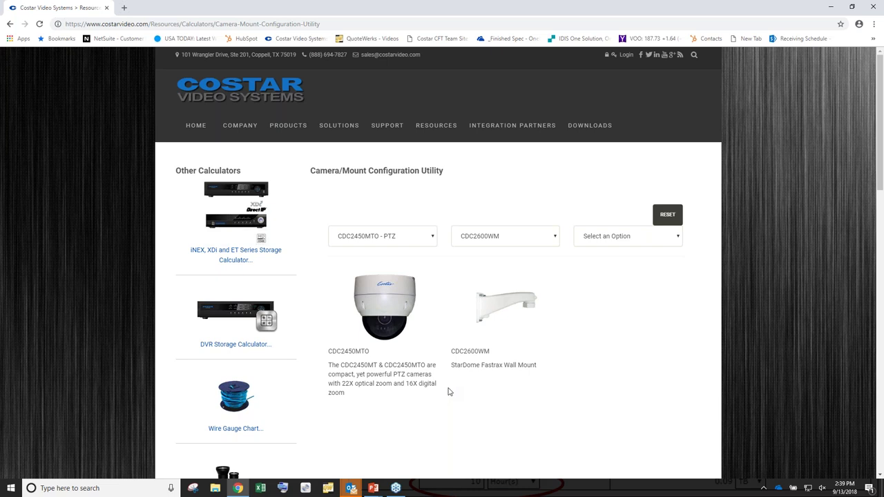
Reset the mount configuration and open the Wire Gauge Chart from the Calculators page under Resources
click(664, 217)
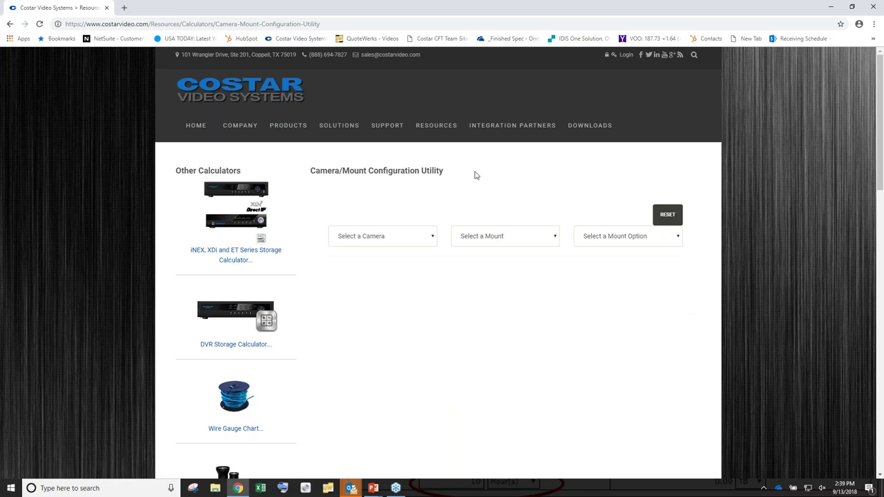
mouse_move(510, 131)
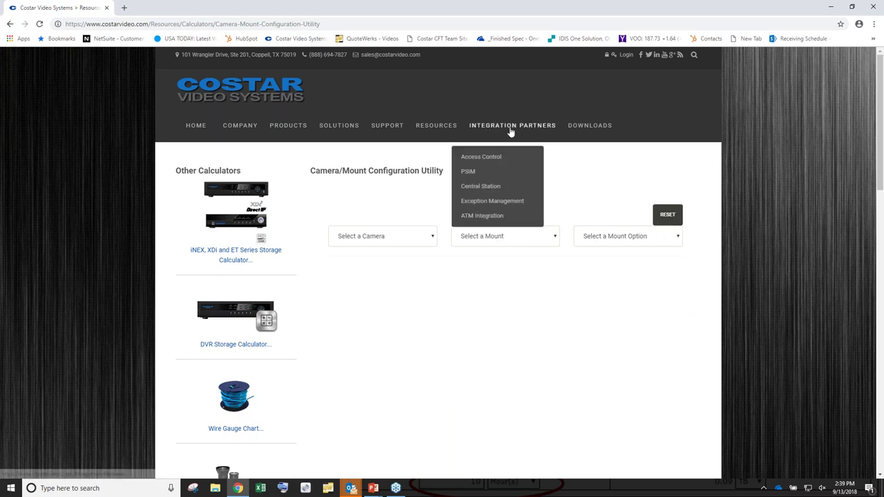
click(434, 127)
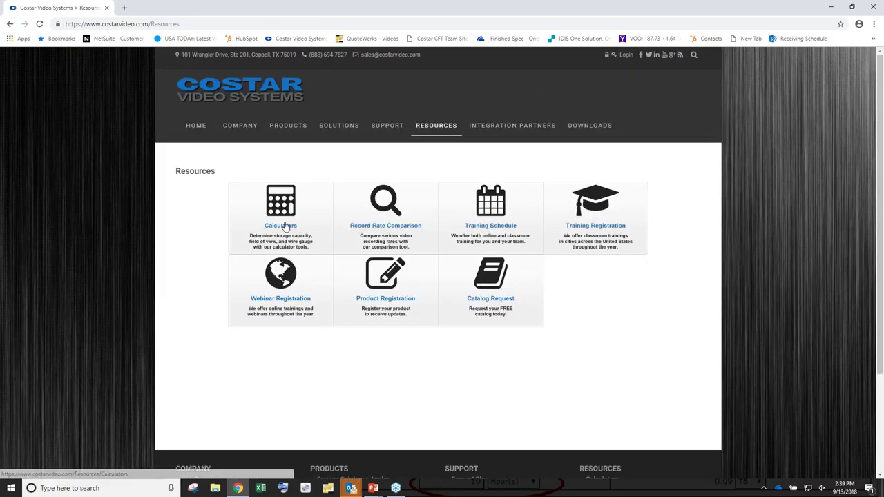
click(286, 224)
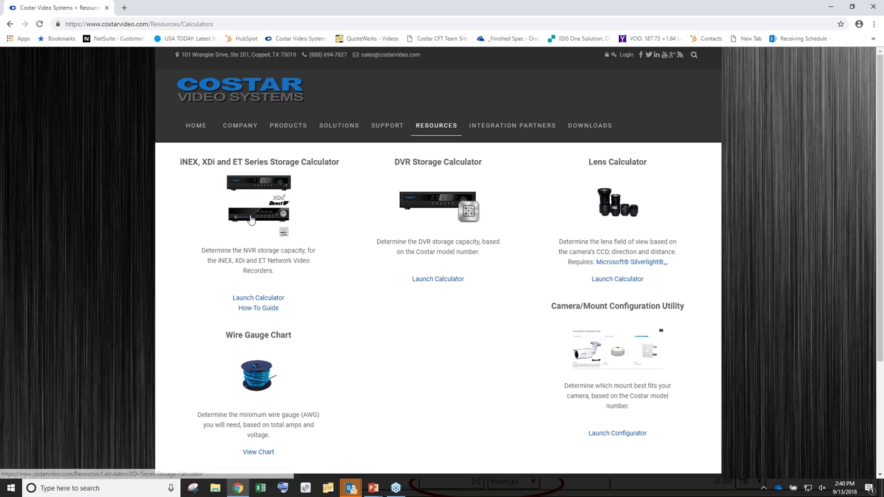
click(259, 384)
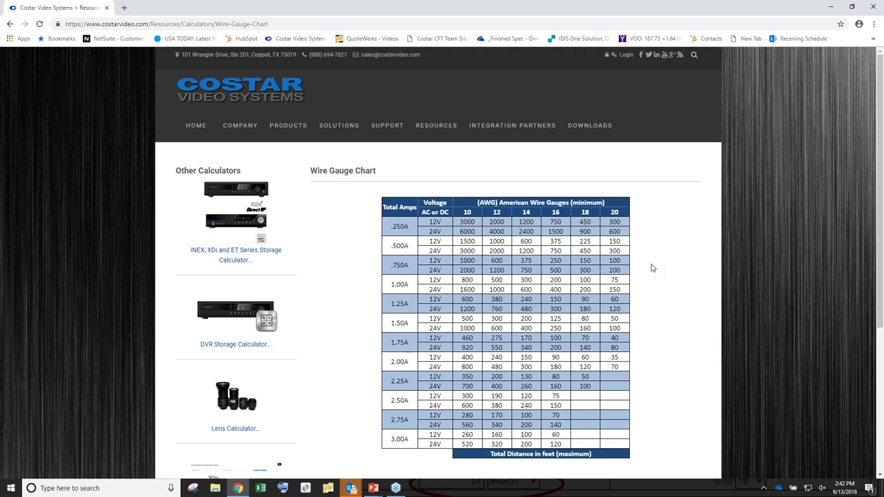
Minimize the browser to return to the PowerPoint slide show and advance it to the Contact Information slide
click(831, 6)
click(561, 347)
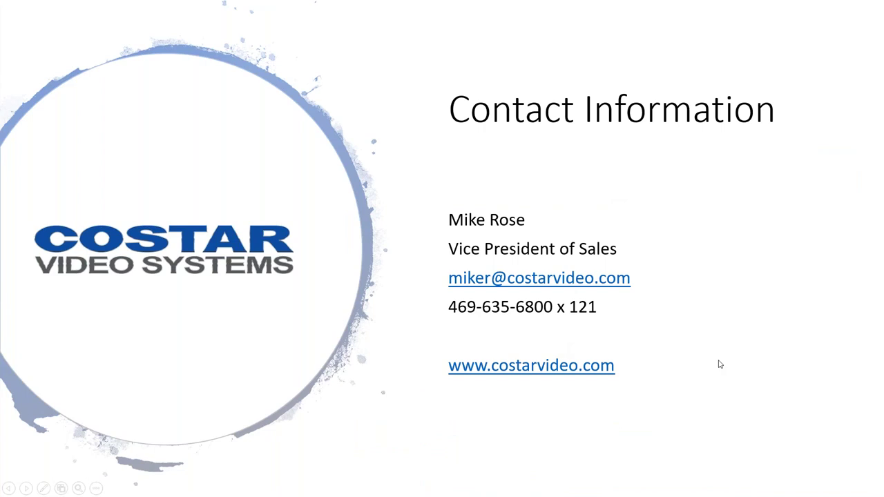